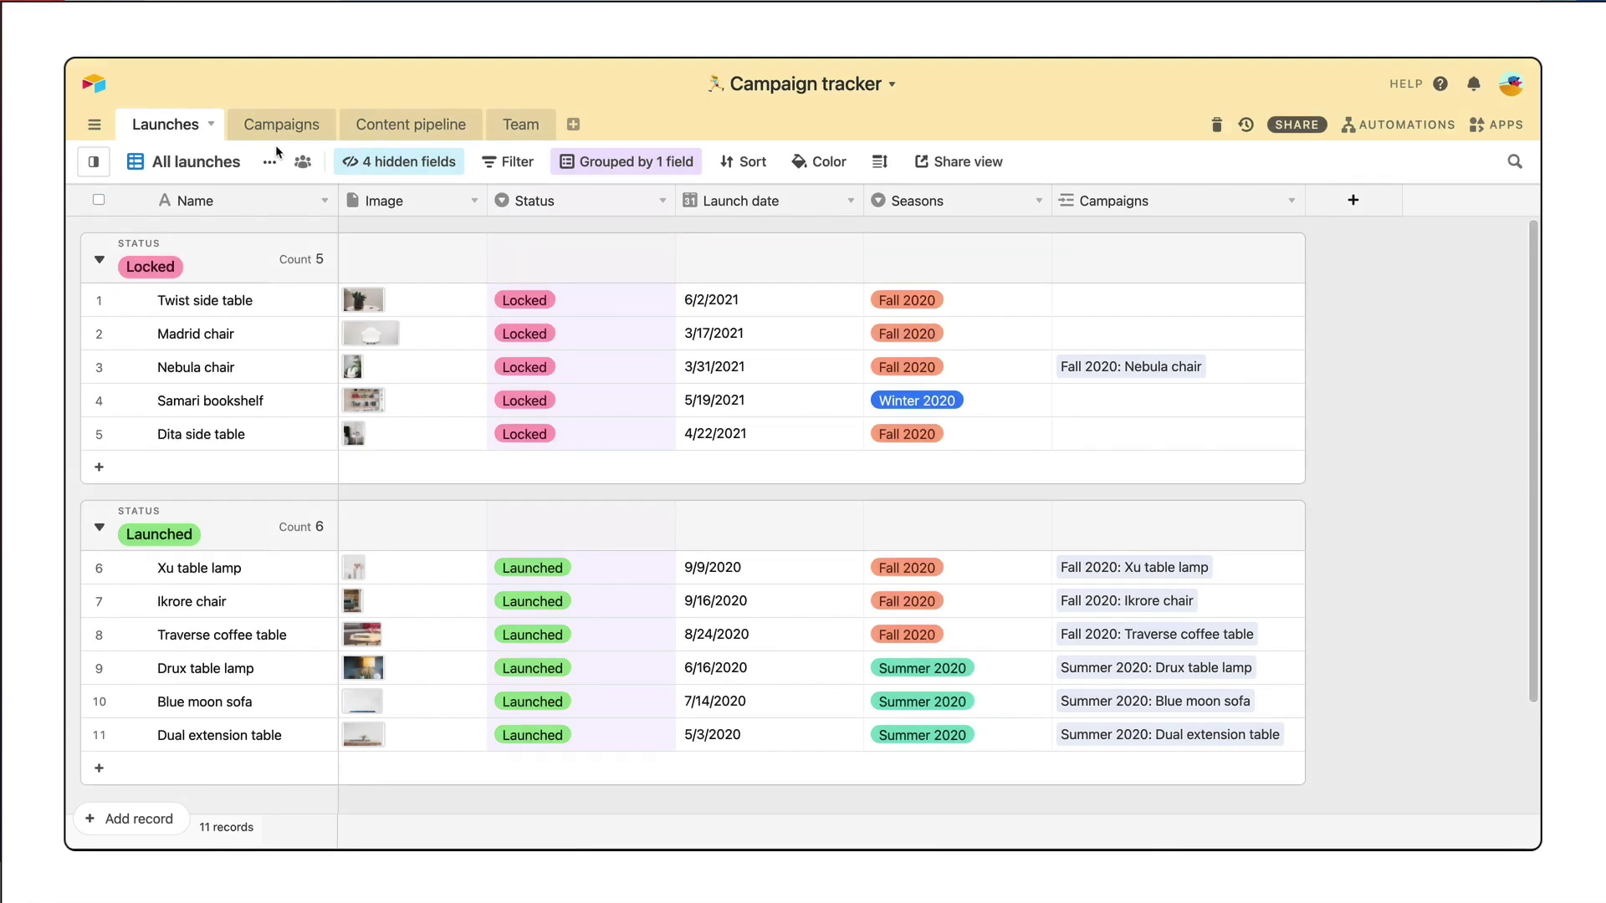
# Switch from Launches through Content pipeline to the Campaigns table's All campaigns grid.
pyautogui.click(281, 127)
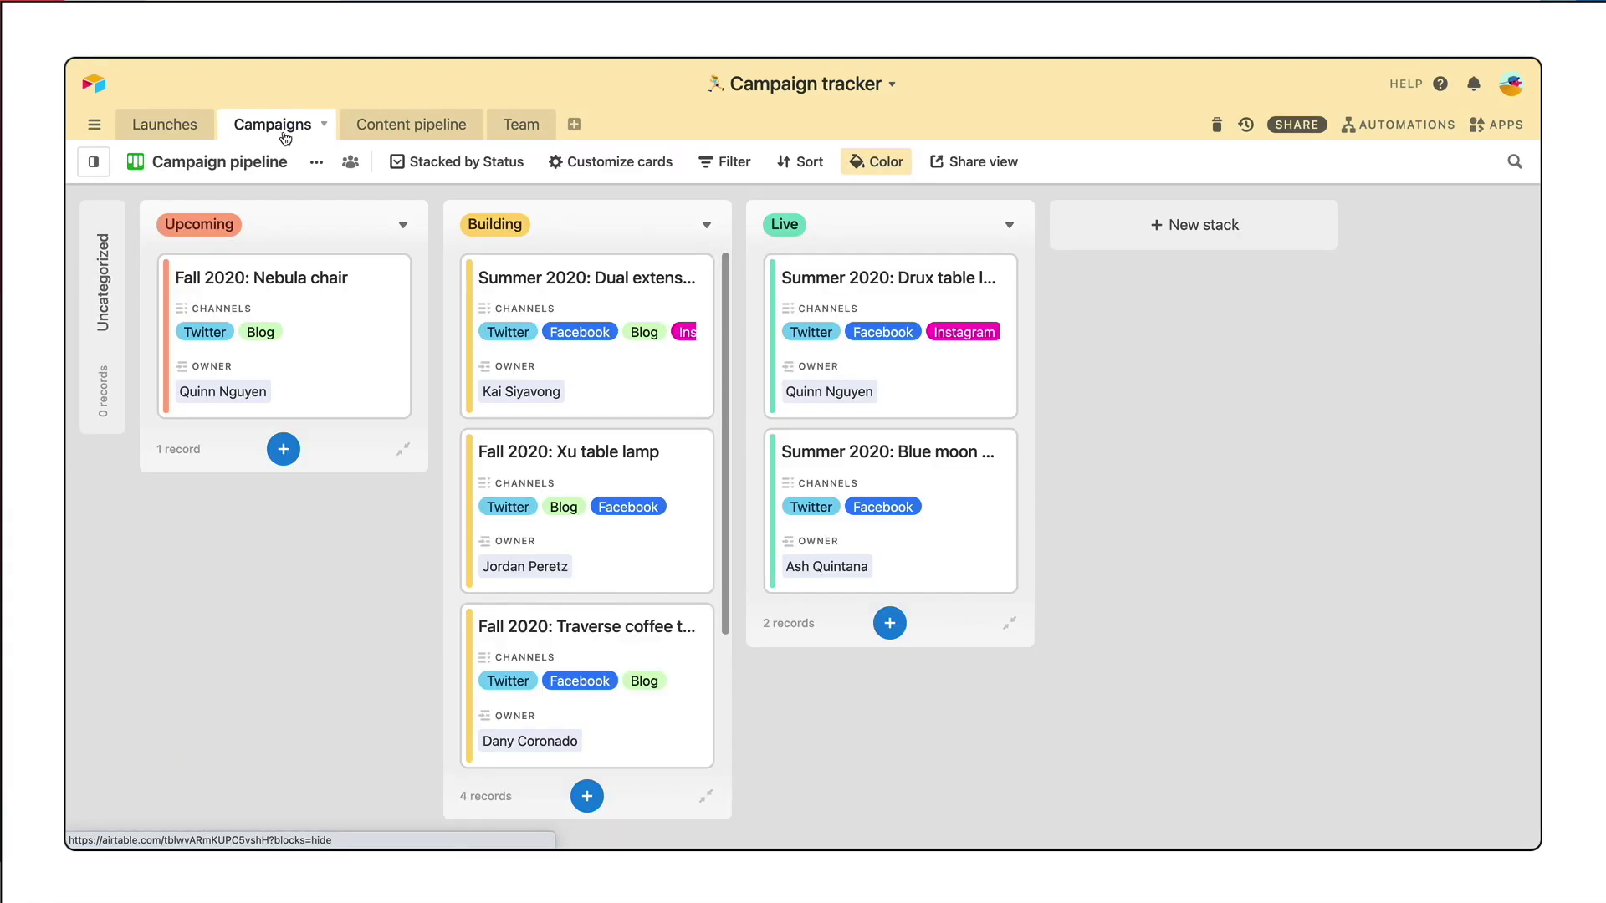
pyautogui.click(404, 124)
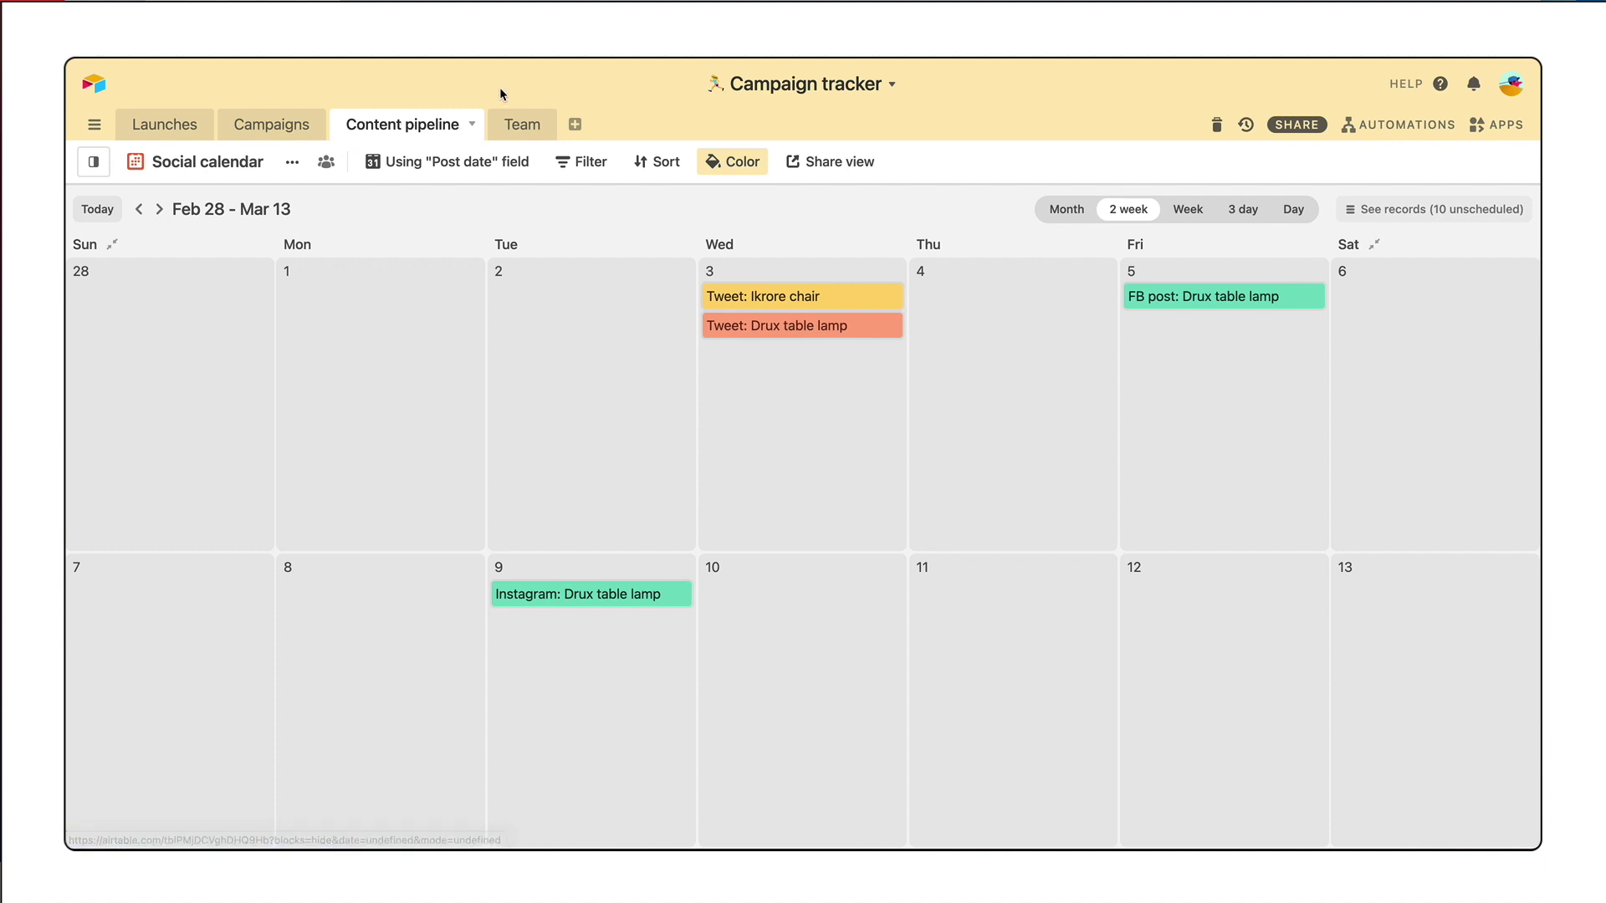
pyautogui.click(290, 131)
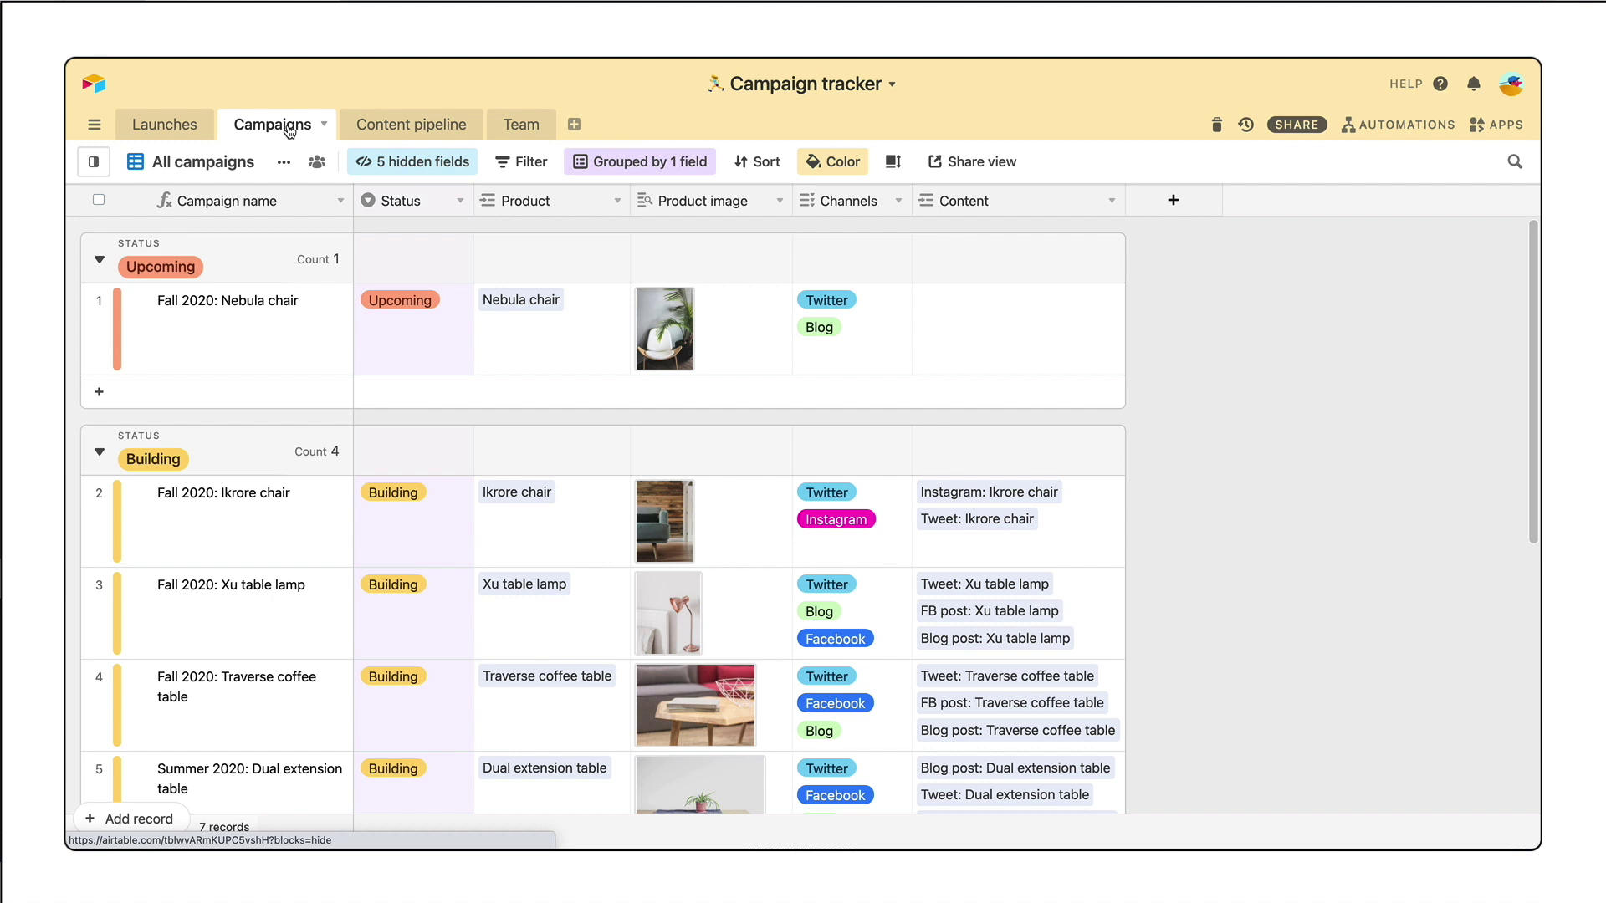
pyautogui.click(520, 301)
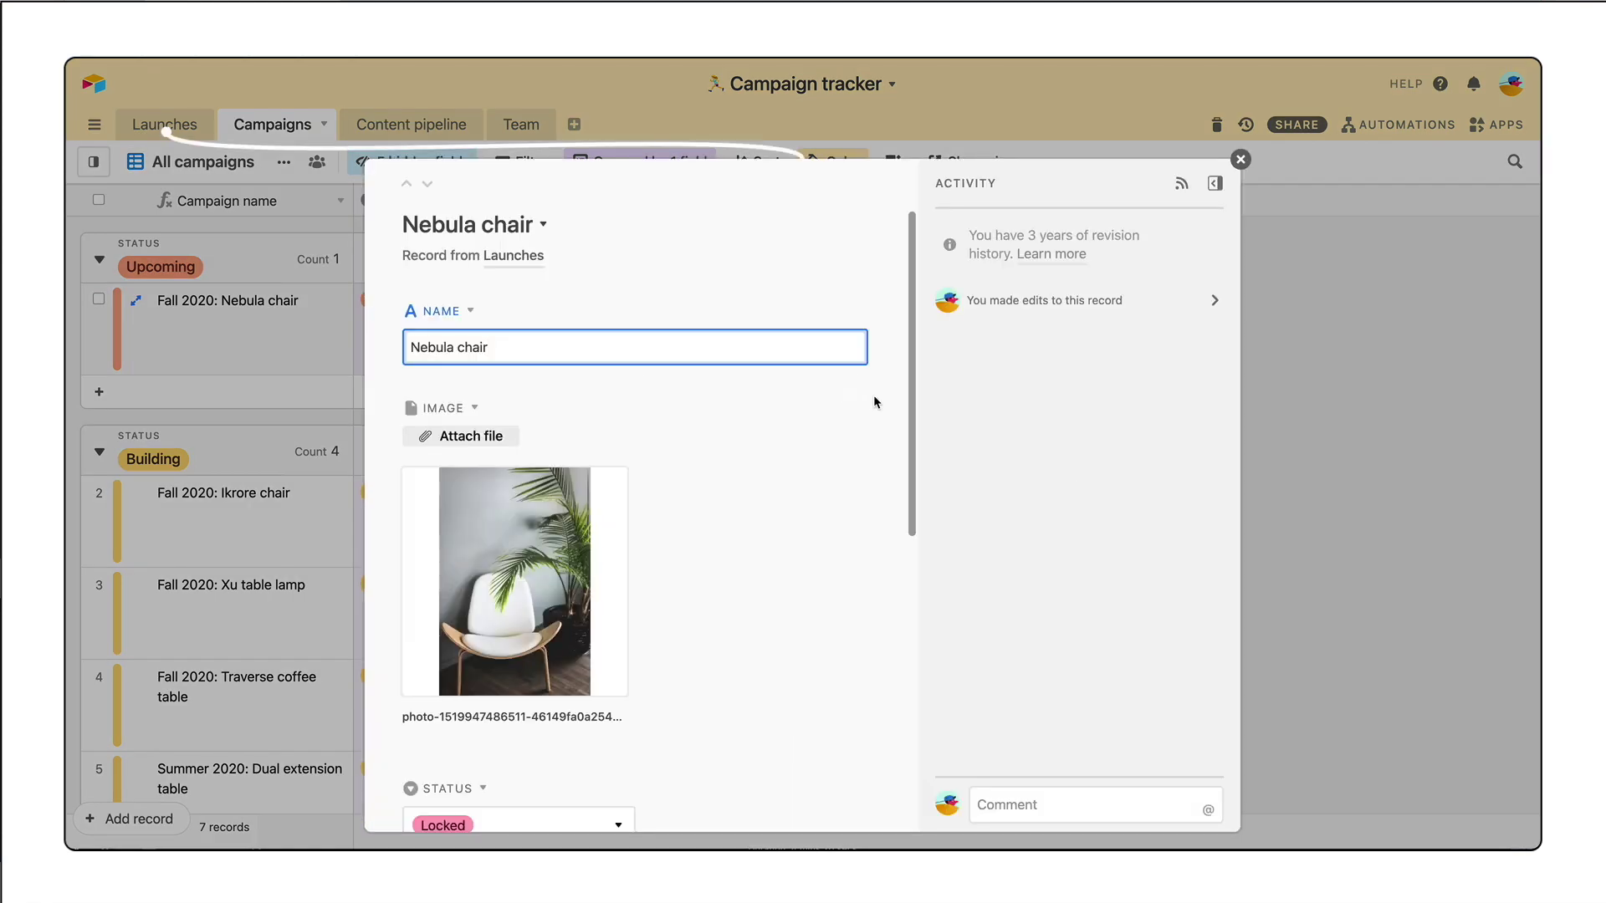
pyautogui.scroll(-3, 914, 448)
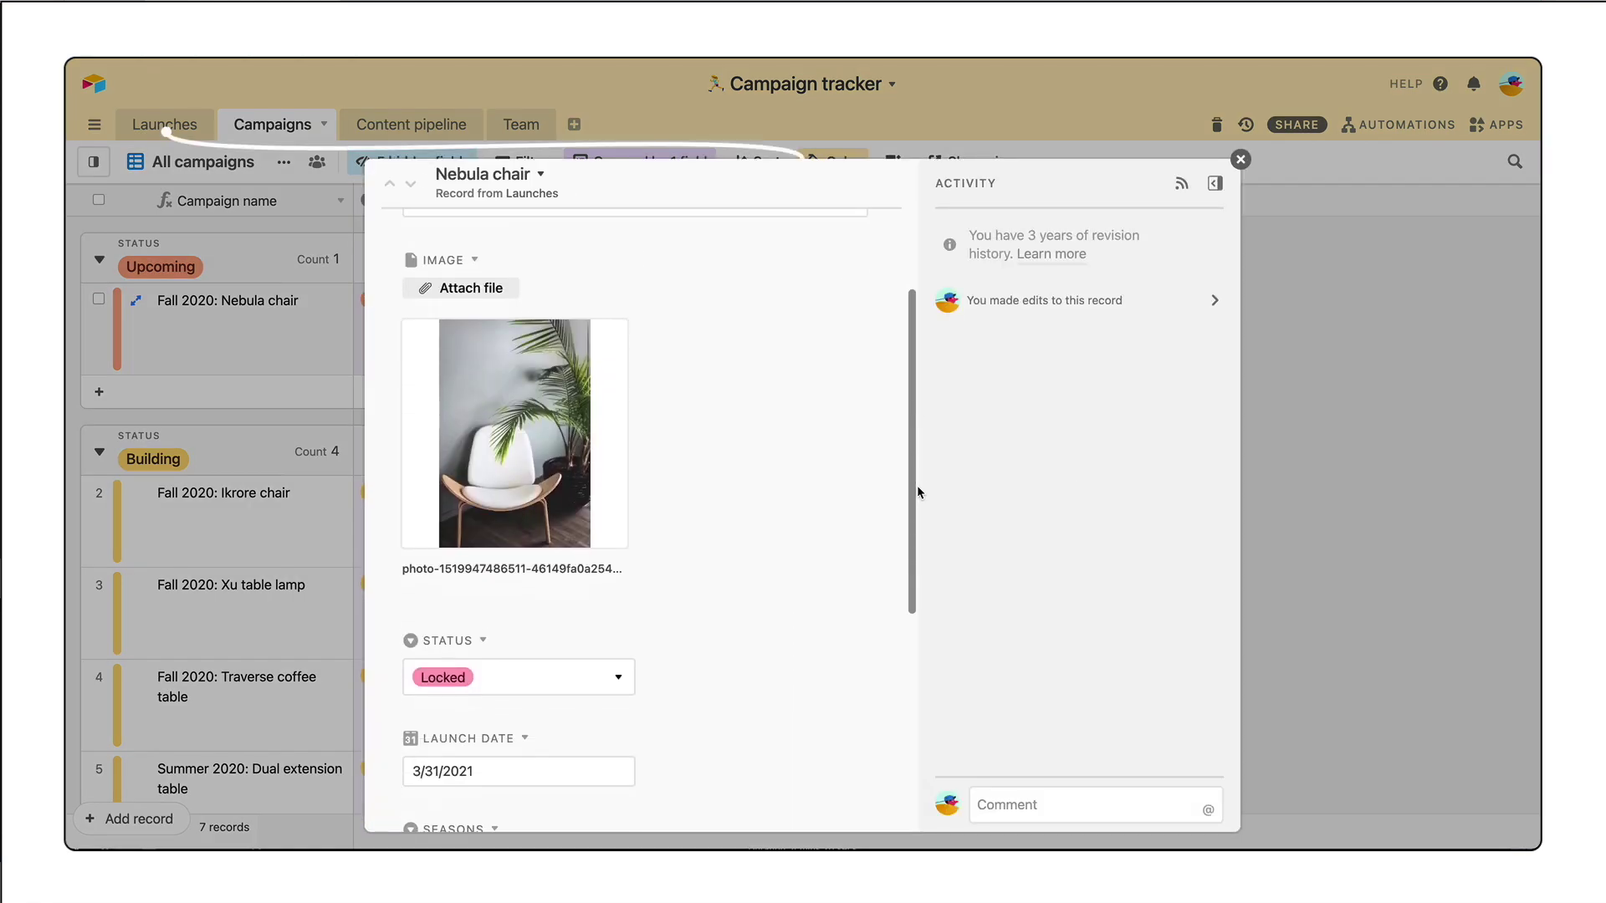
pyautogui.moveTo(917, 490); pyautogui.dragTo(926, 646)
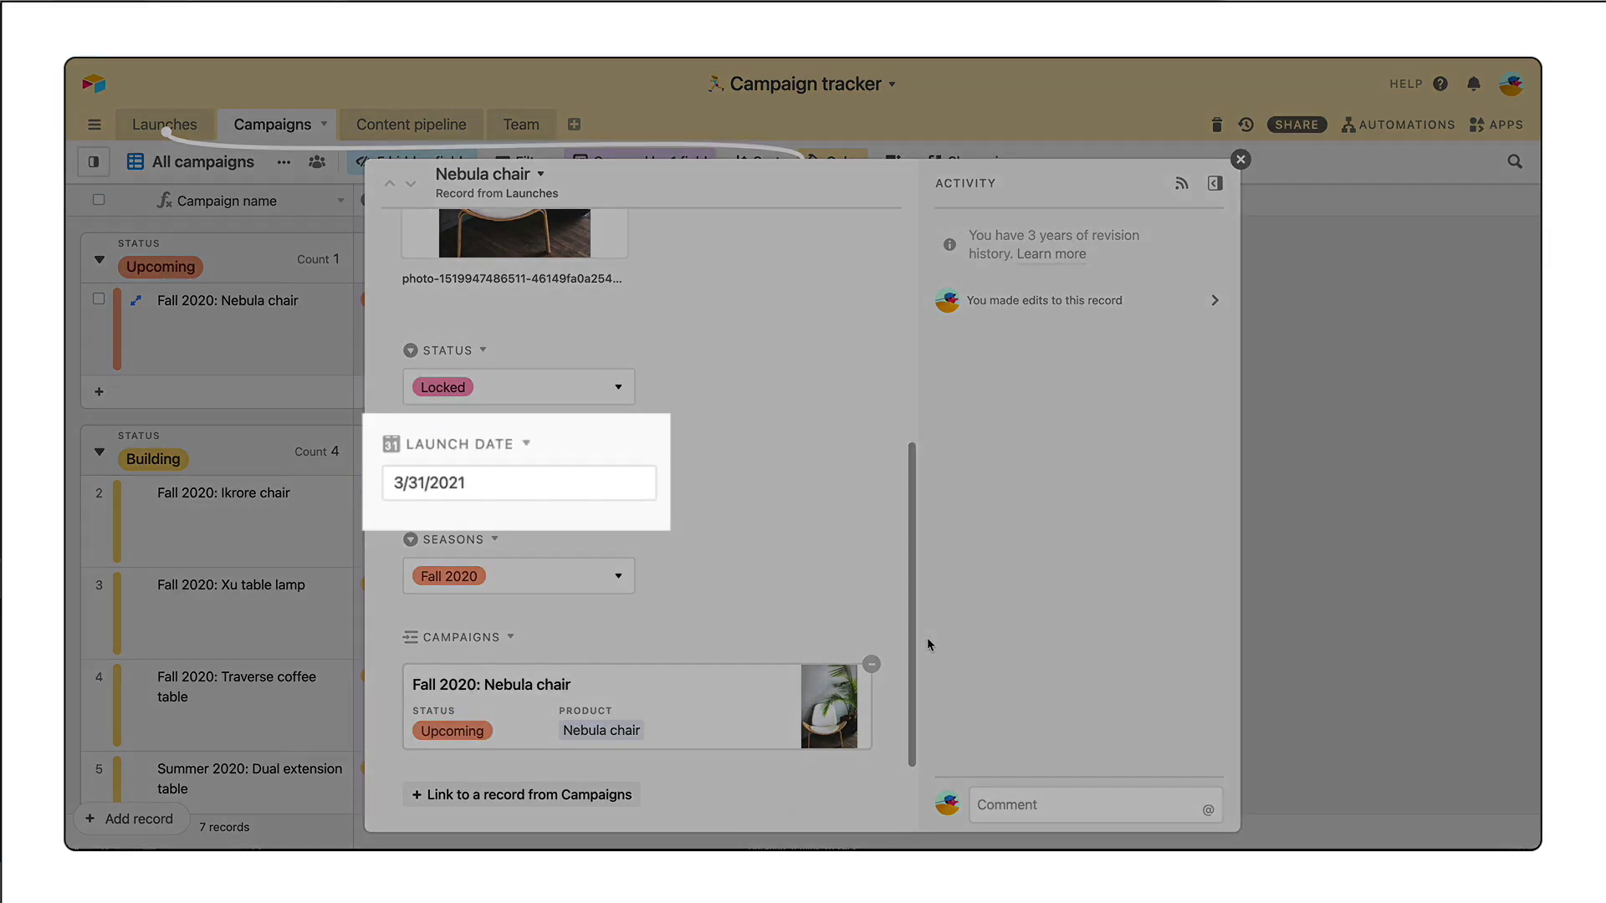
pyautogui.scroll(1, 927, 637)
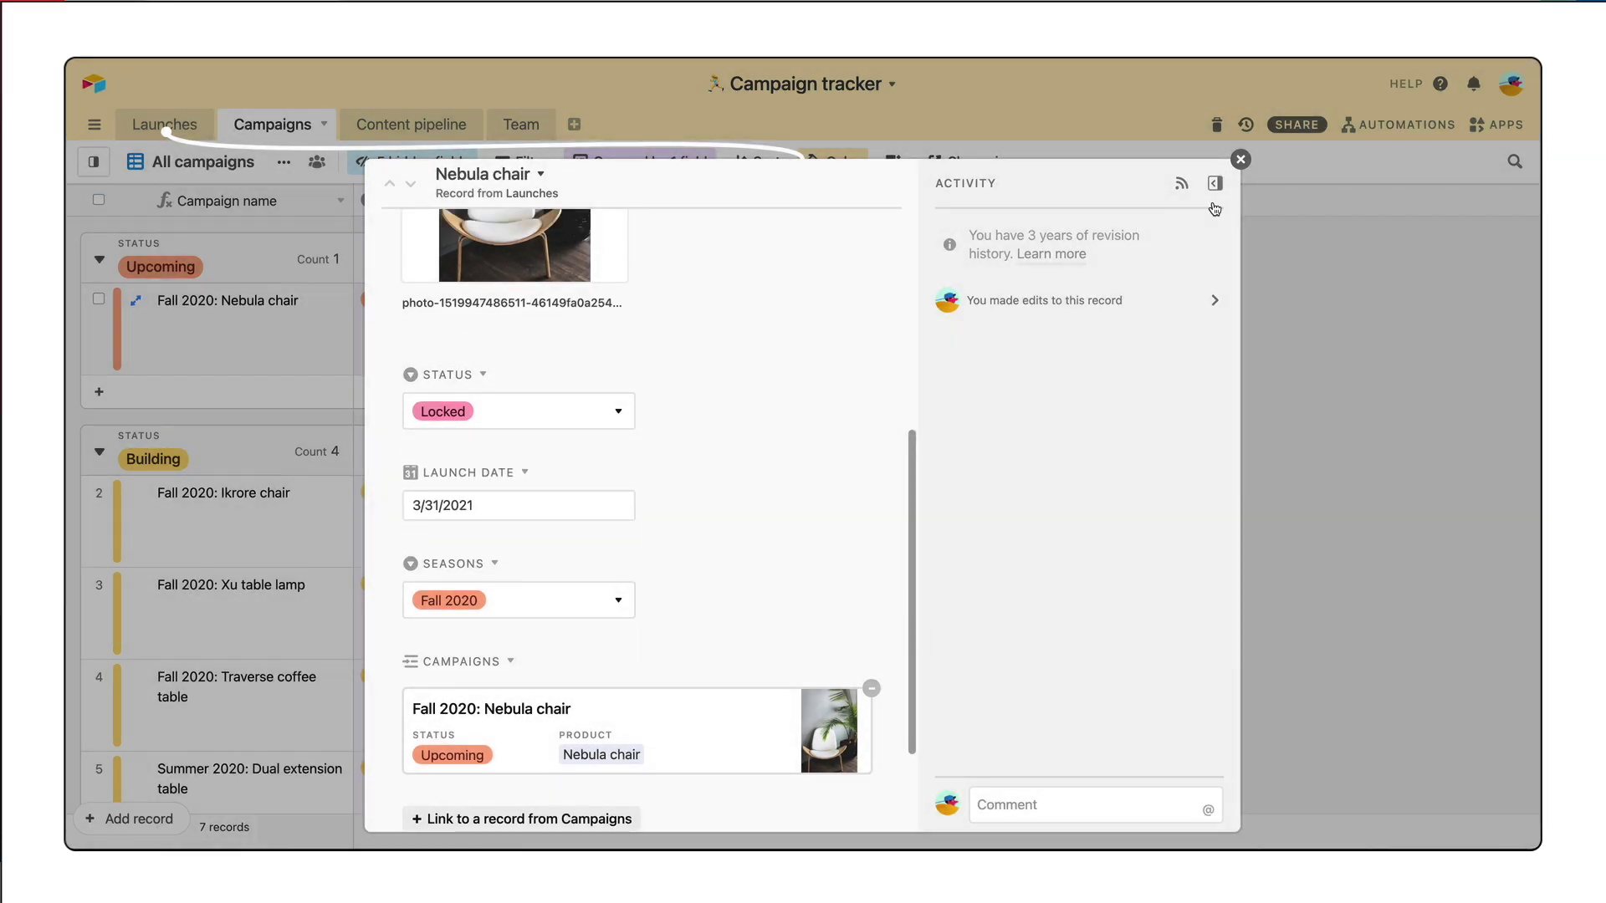
pyautogui.click(1239, 160)
# Create a Lookup field through the Product link that pulls each product's Launch date.
pyautogui.click(1168, 201)
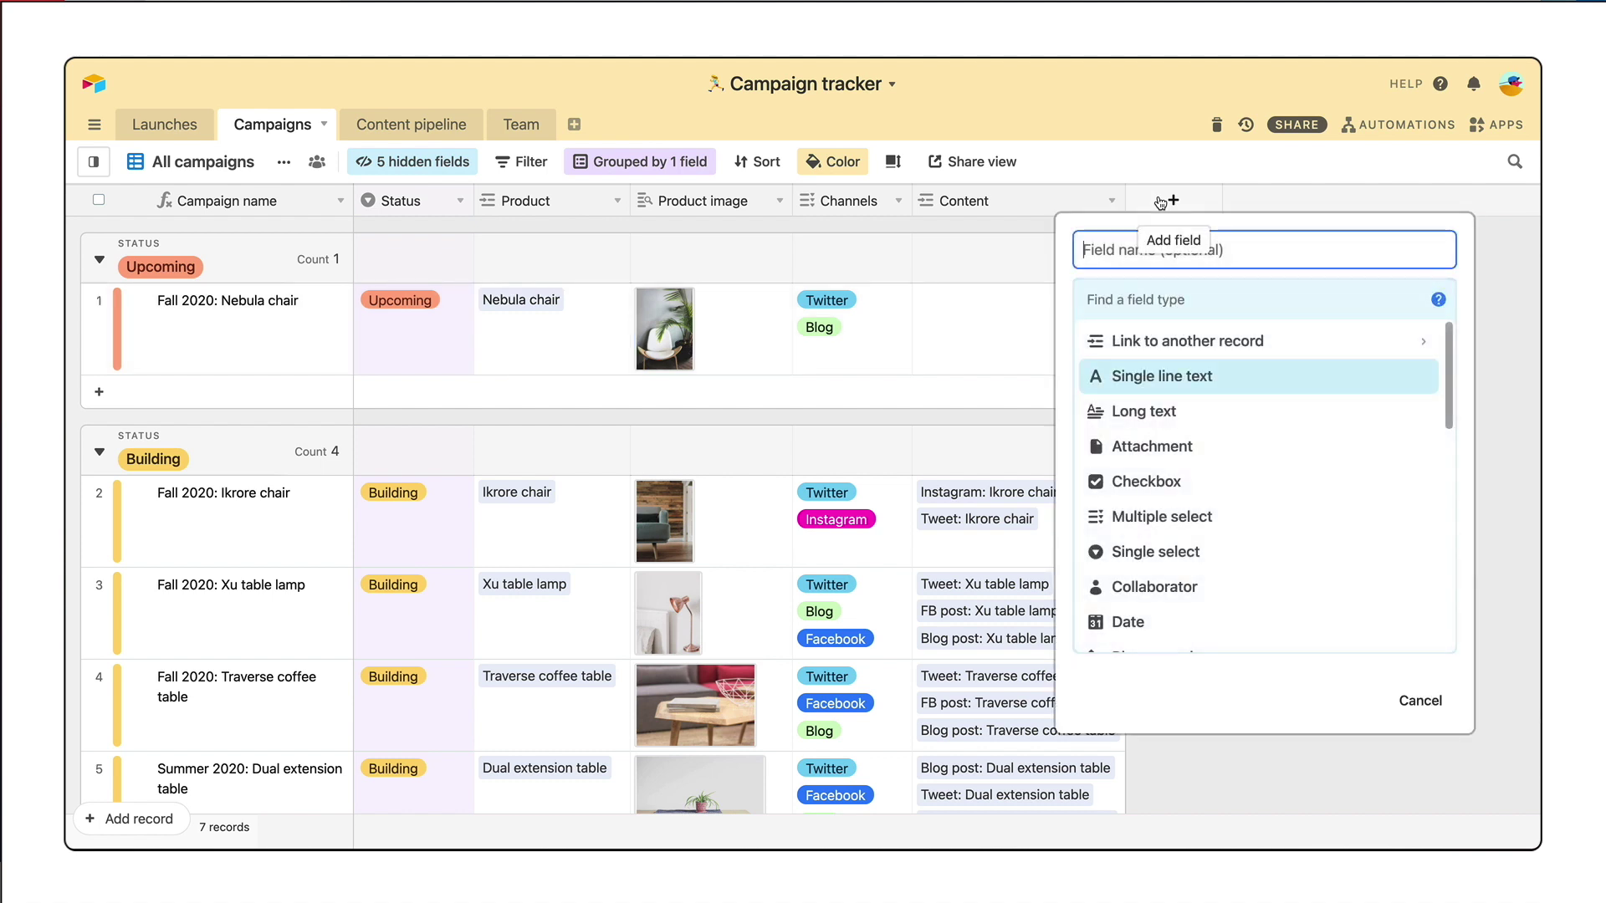
pyautogui.write('Launch d')
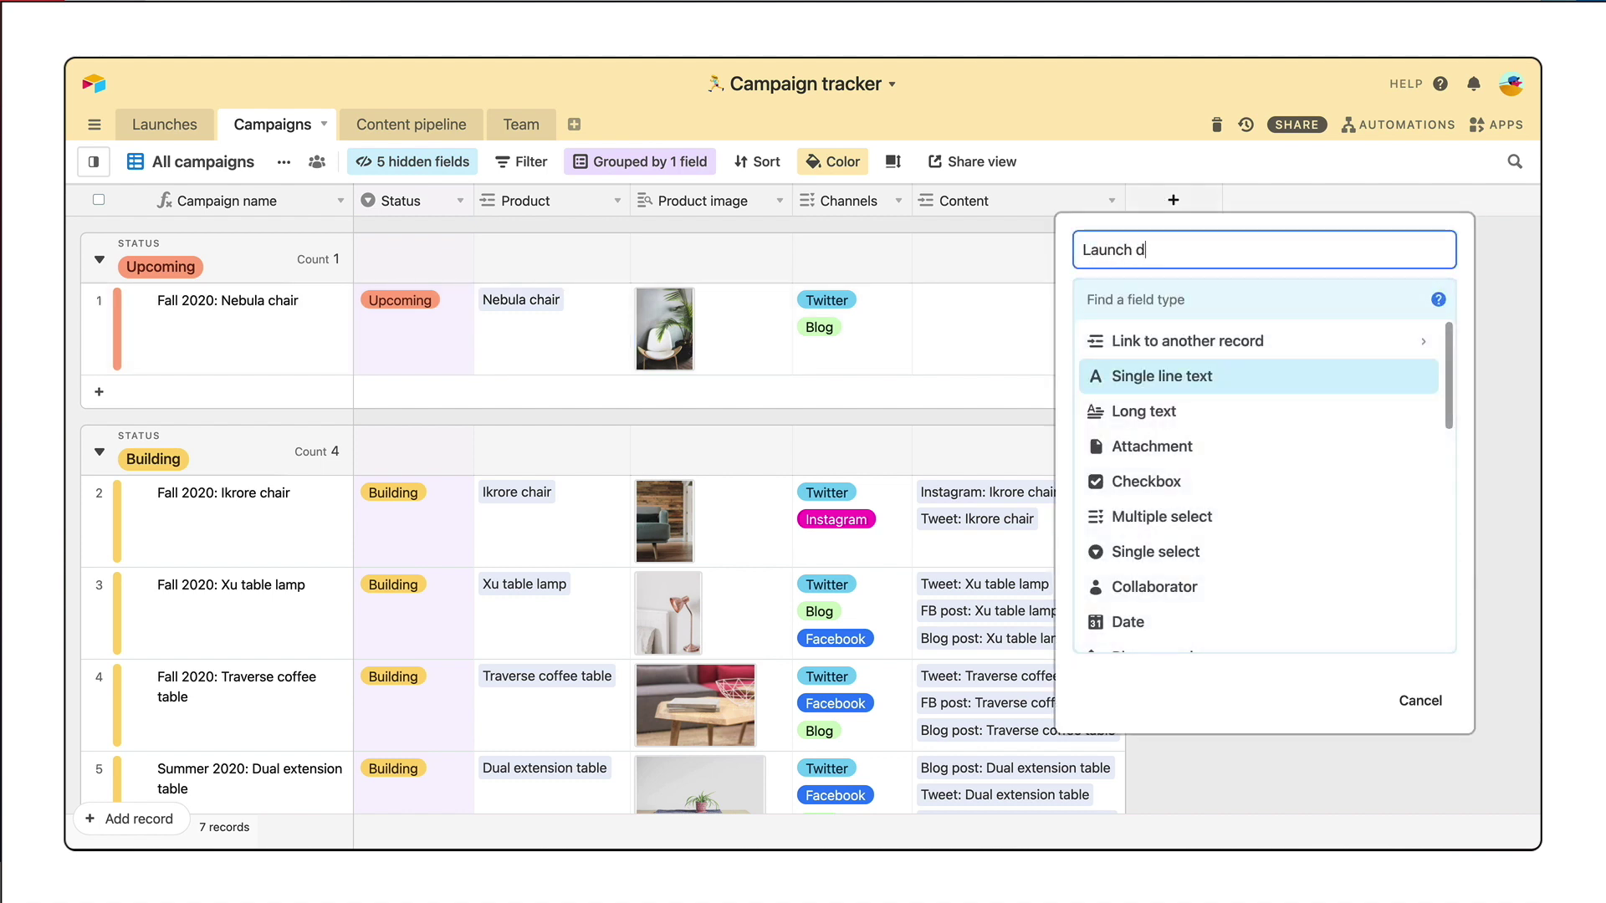
pyautogui.write('ate')
pyautogui.moveTo(1449, 372); pyautogui.dragTo(1454, 534)
pyautogui.click(1284, 567)
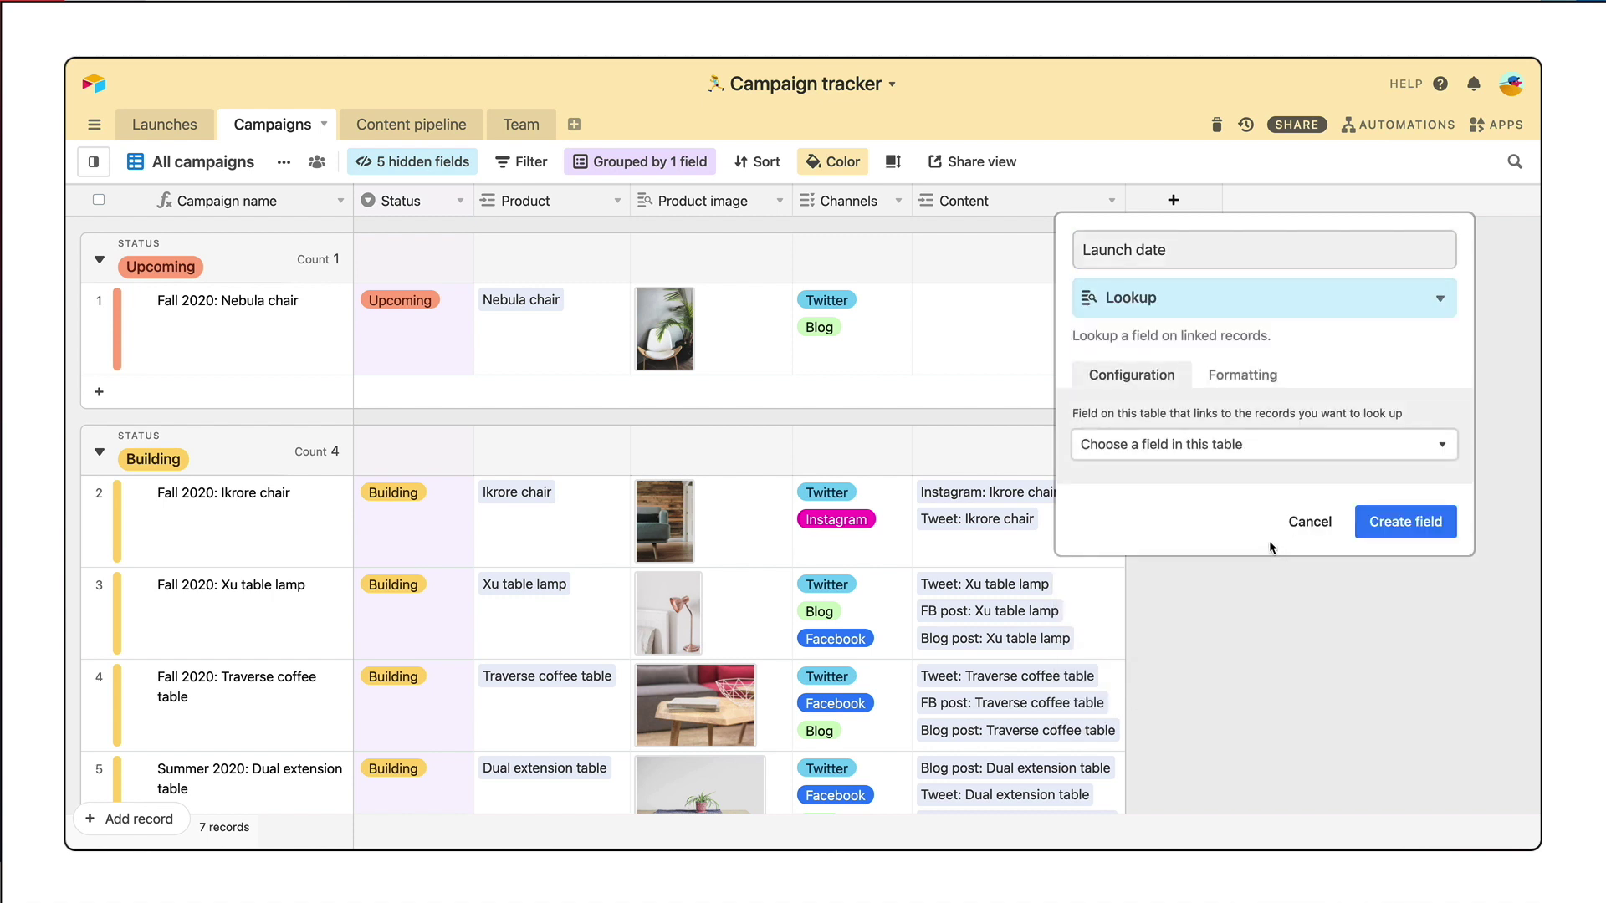
pyautogui.click(1214, 450)
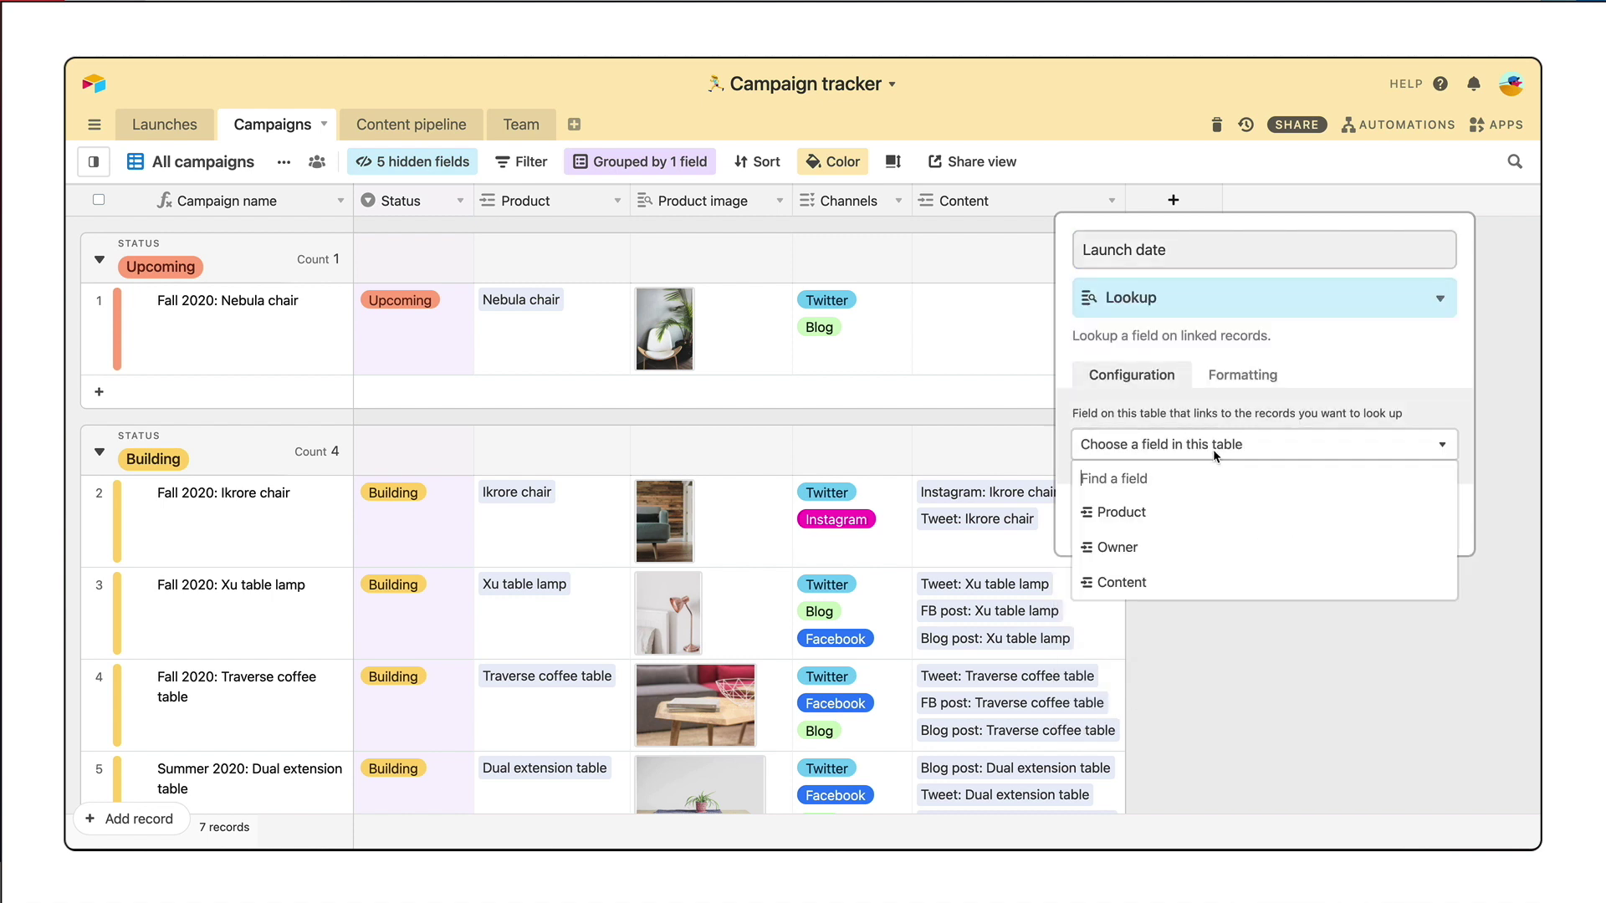
pyautogui.click(1217, 512)
pyautogui.click(1217, 512)
pyautogui.click(1183, 738)
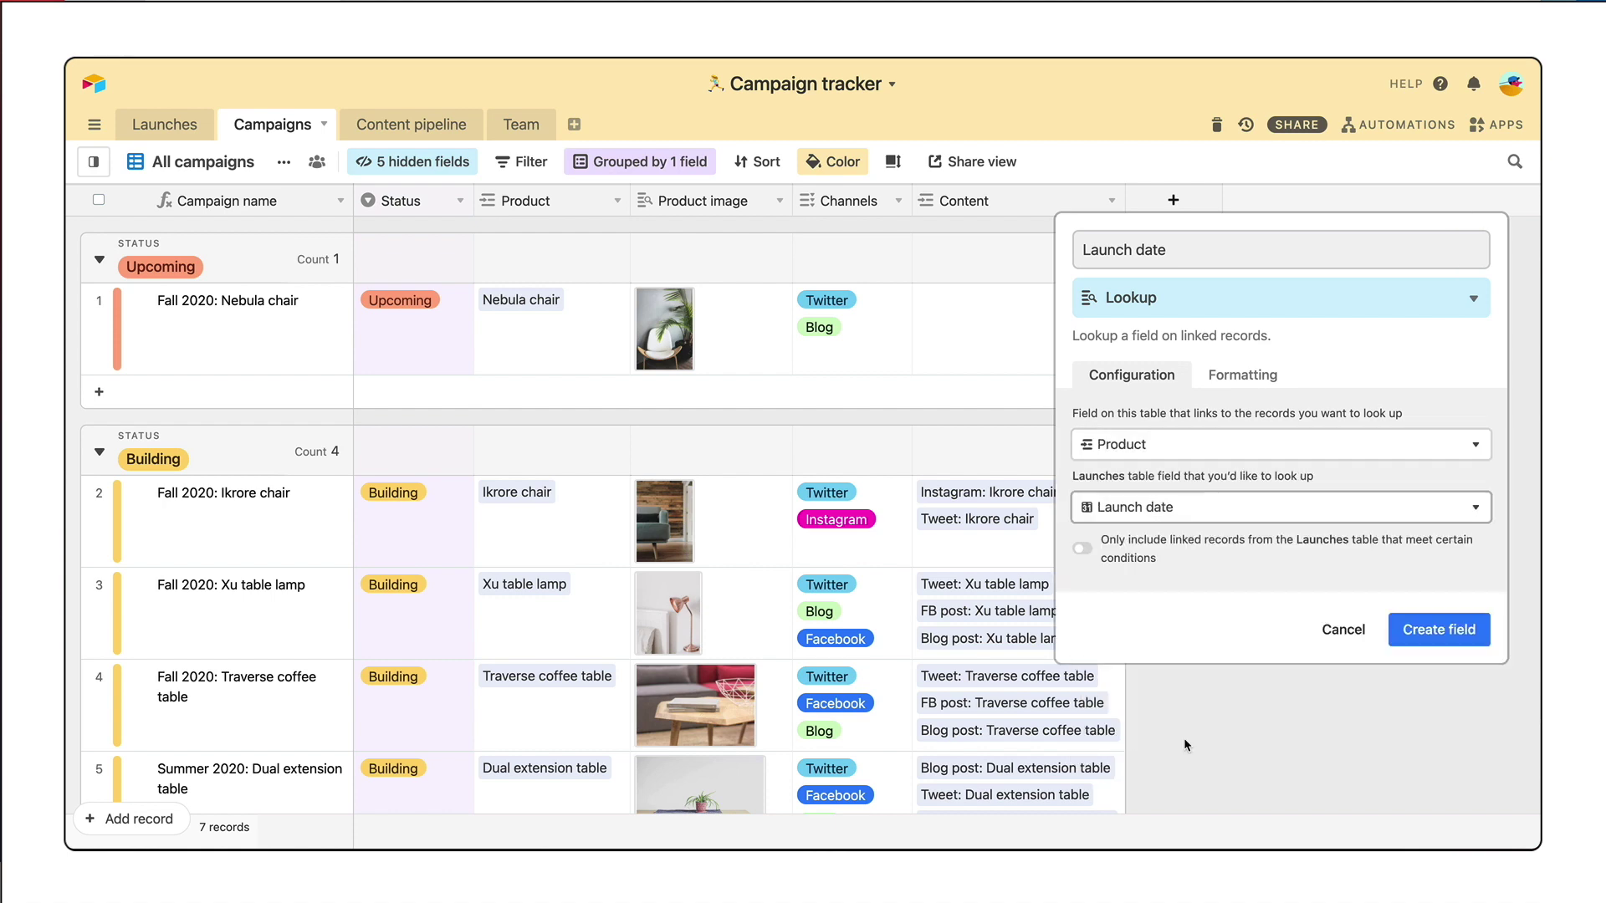
pyautogui.click(1417, 634)
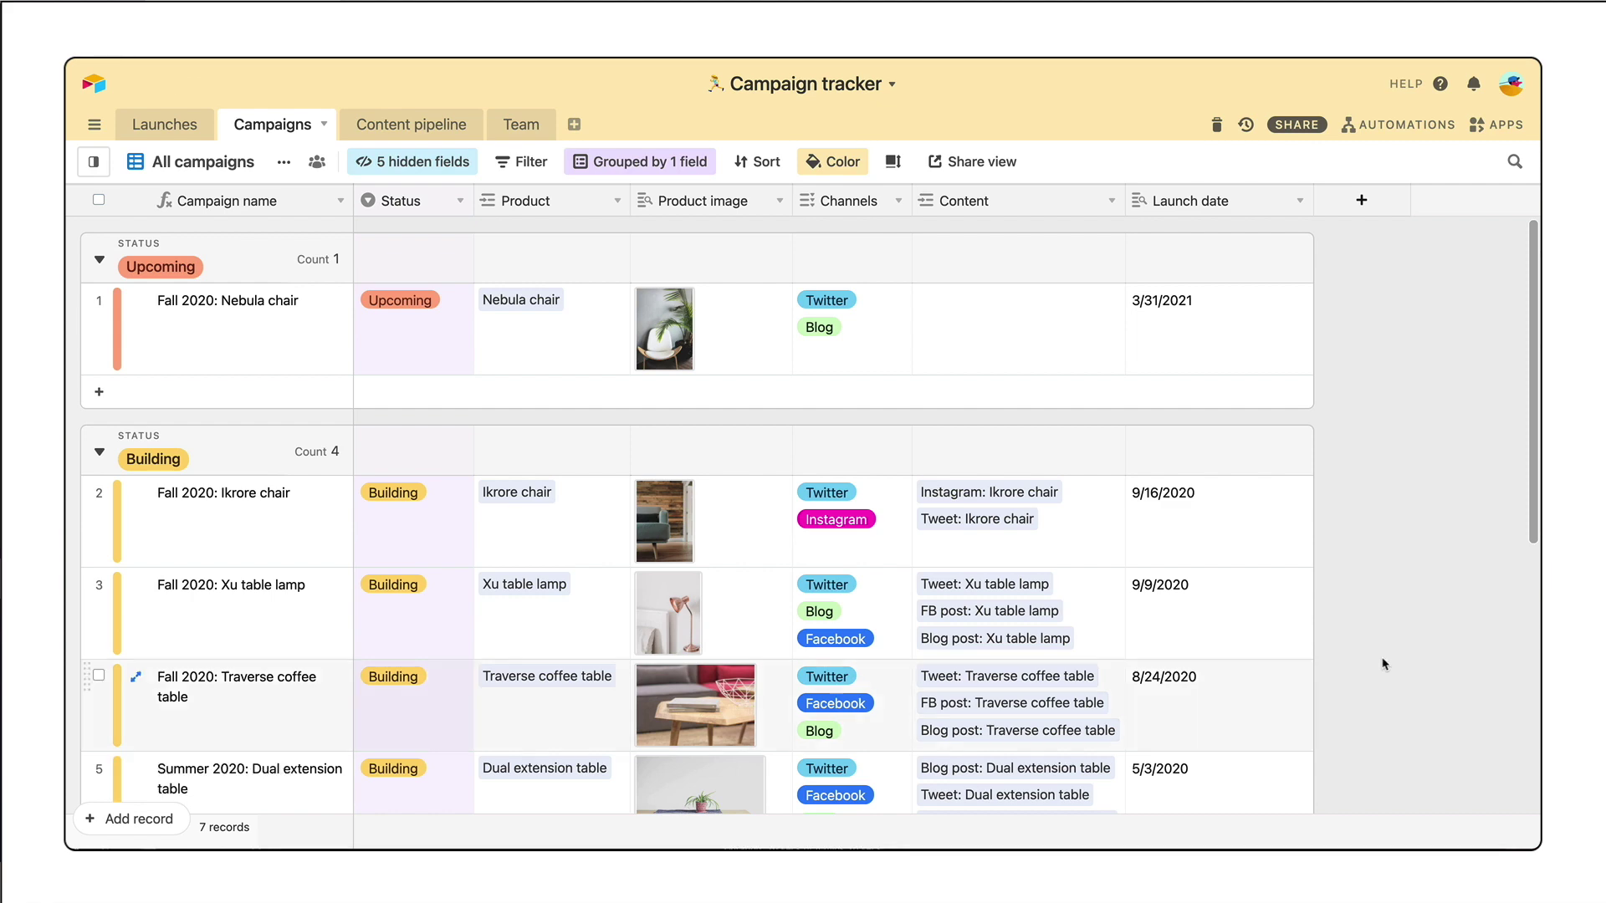
# Change the Nebula chair product's launch date to 6/11/2021.
pyautogui.click(521, 300)
pyautogui.scroll(-3, 511, 680)
pyautogui.click(511, 680)
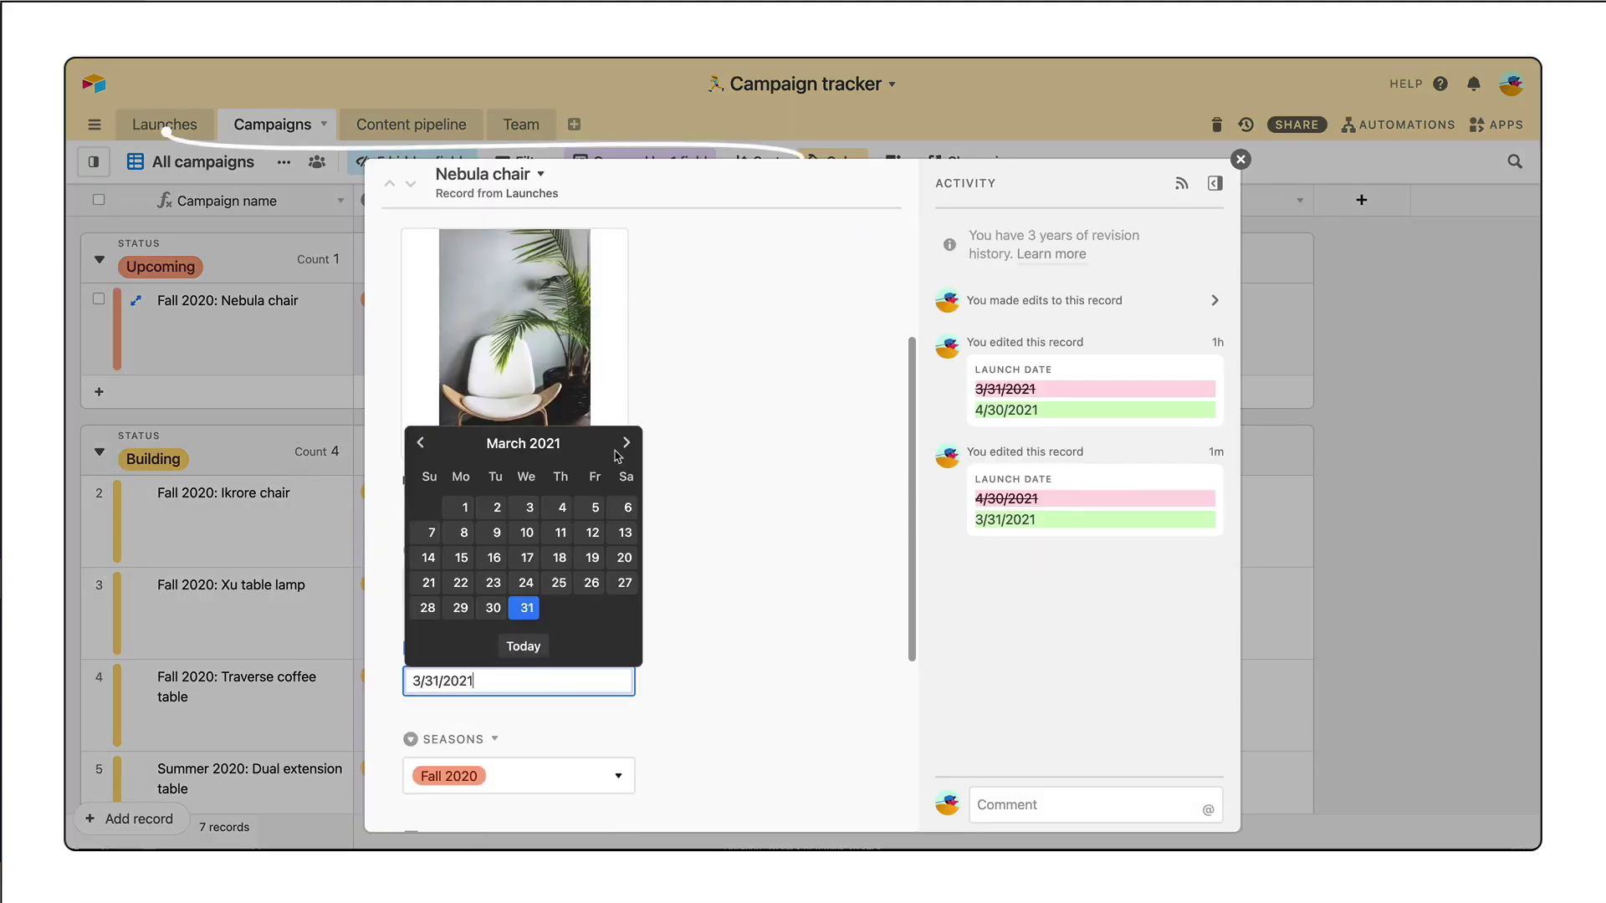
pyautogui.click(618, 455)
pyautogui.click(619, 455)
pyautogui.click(587, 532)
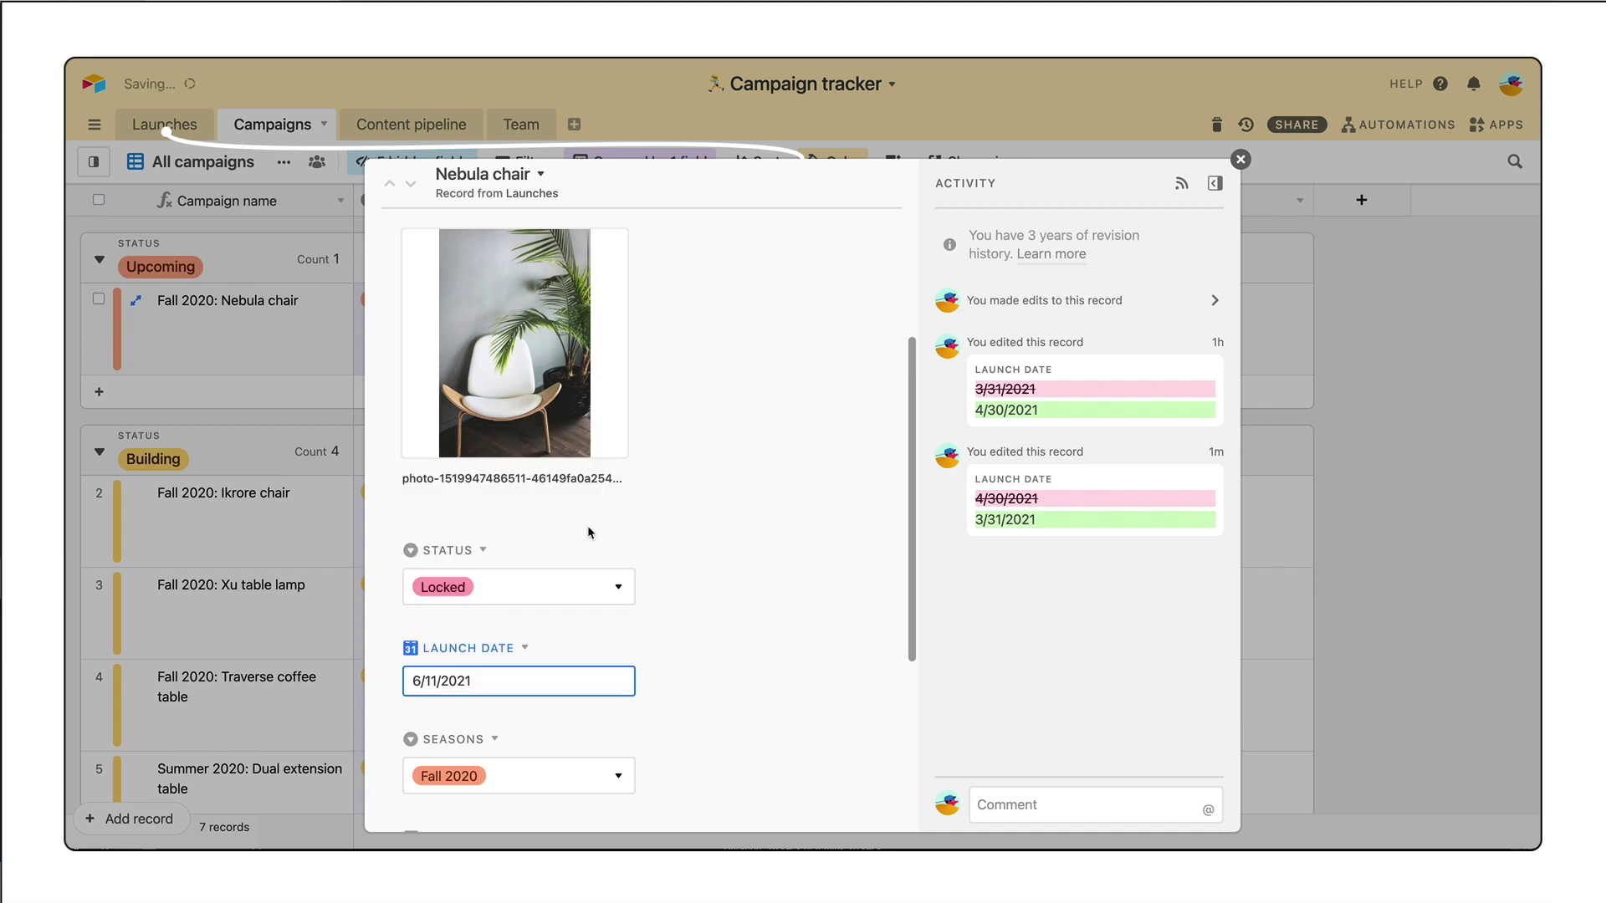
pyautogui.press('Escape')
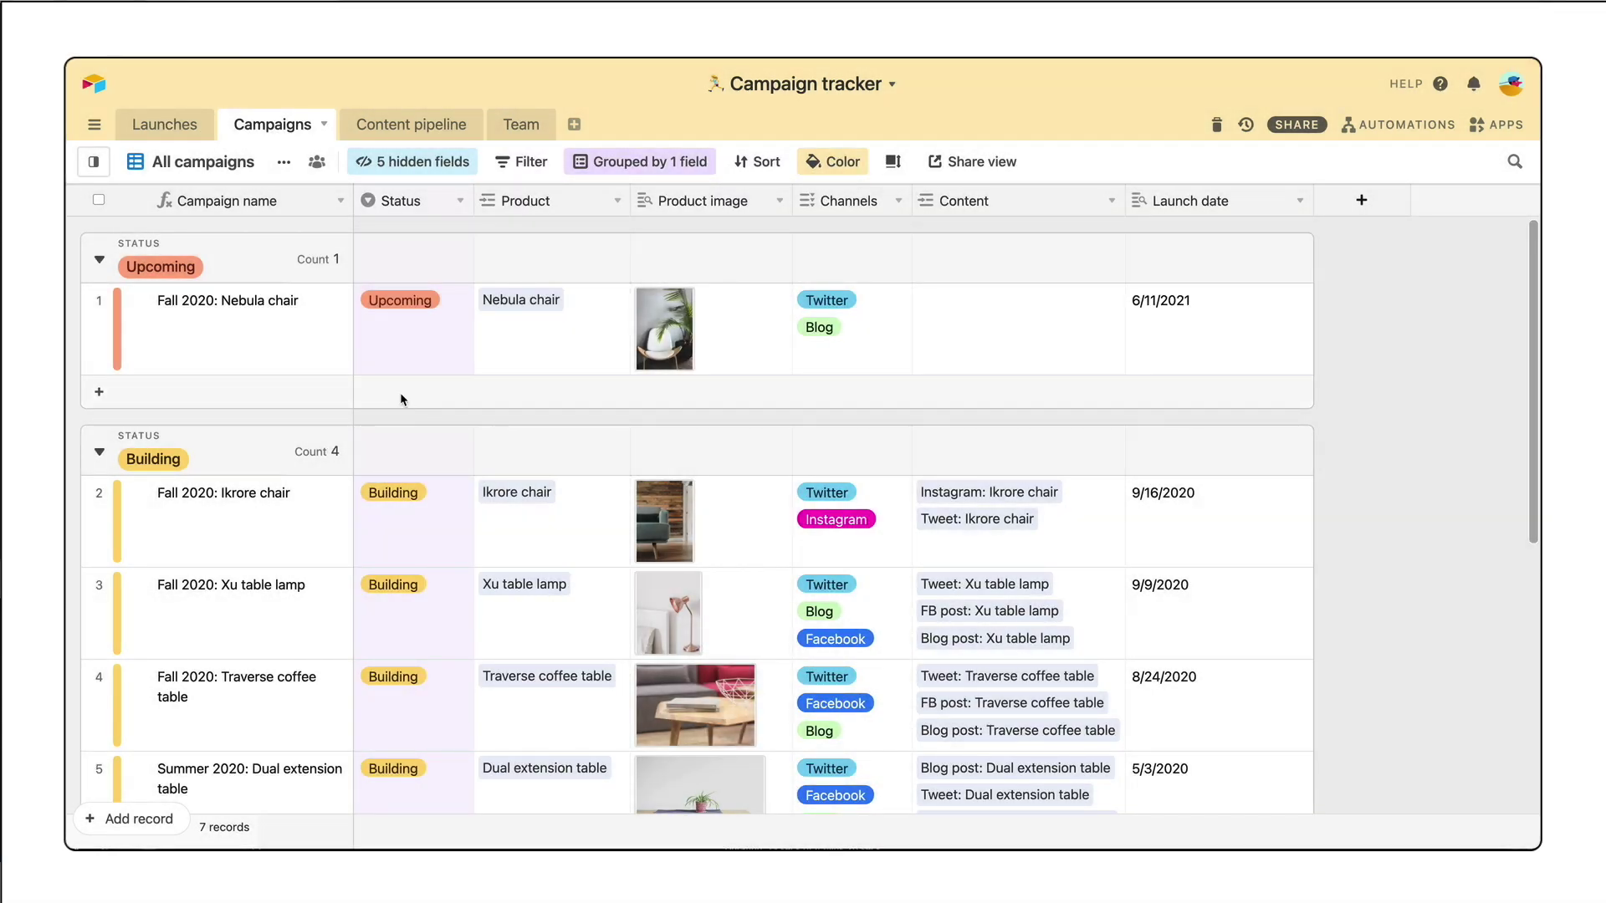
# Add a new upcoming campaign record linked to the Twist side table product.
pyautogui.click(401, 399)
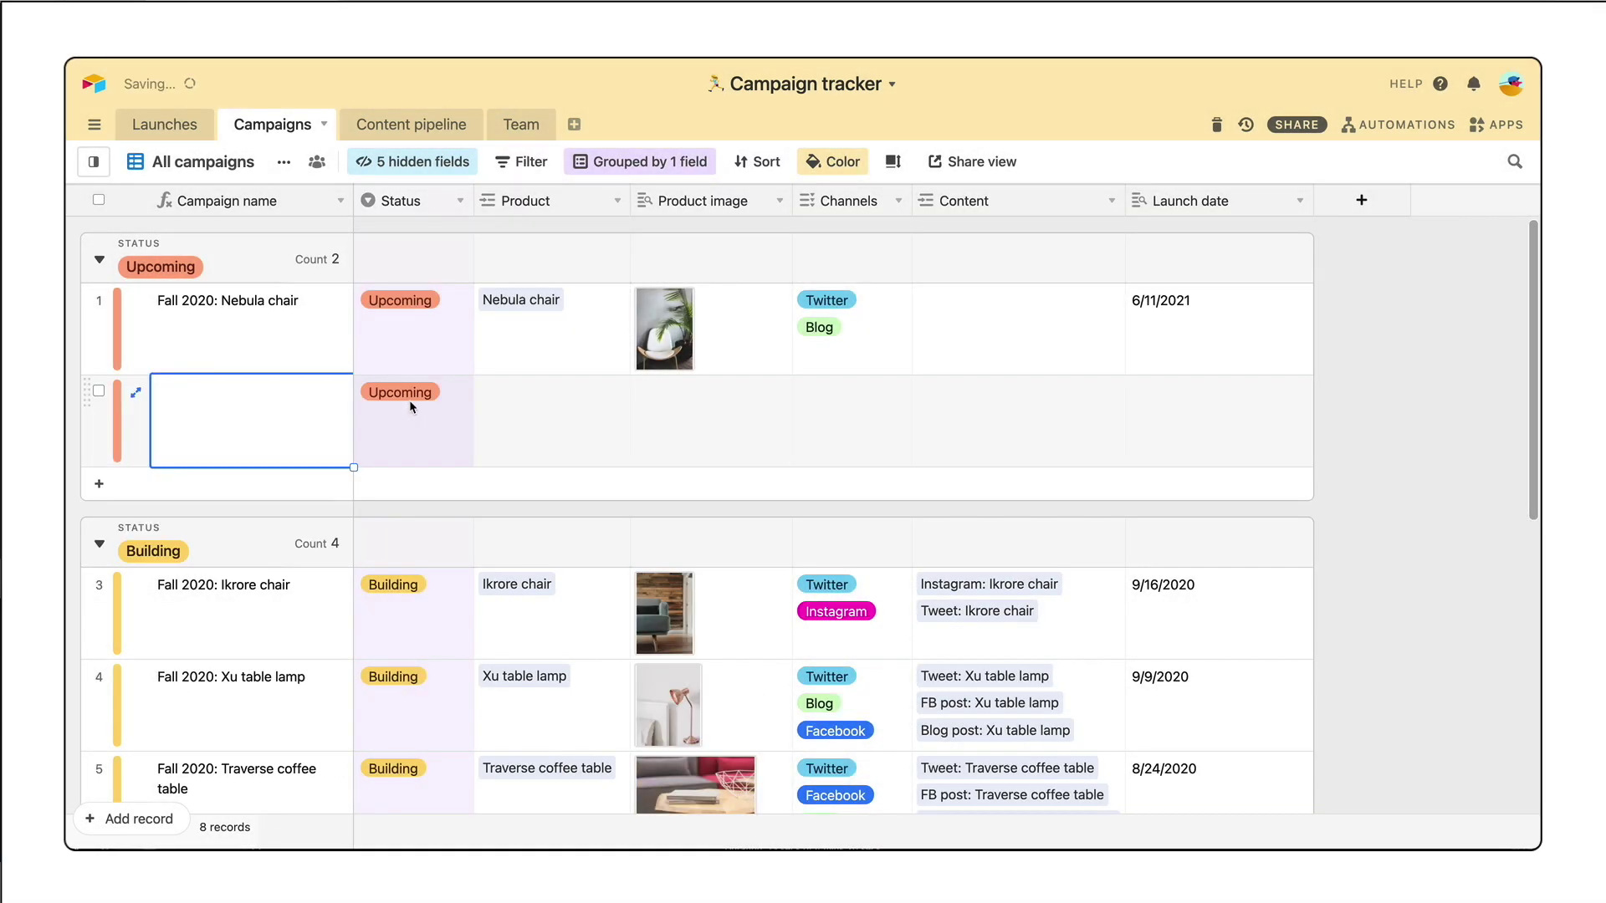
pyautogui.click(537, 413)
pyautogui.click(493, 397)
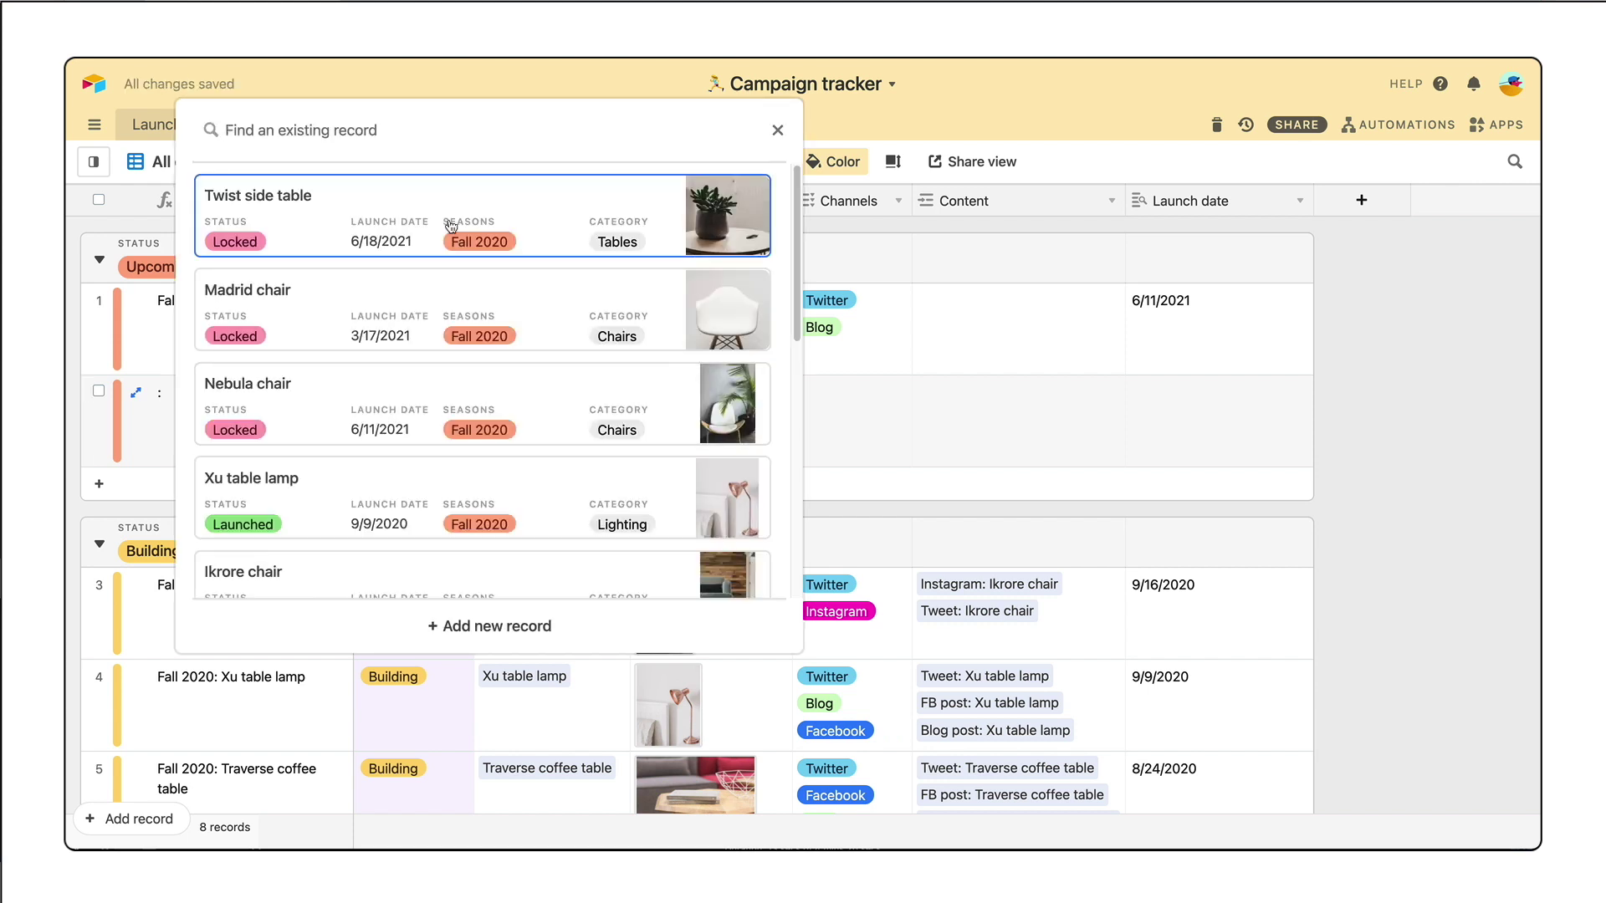
pyautogui.press('Return')
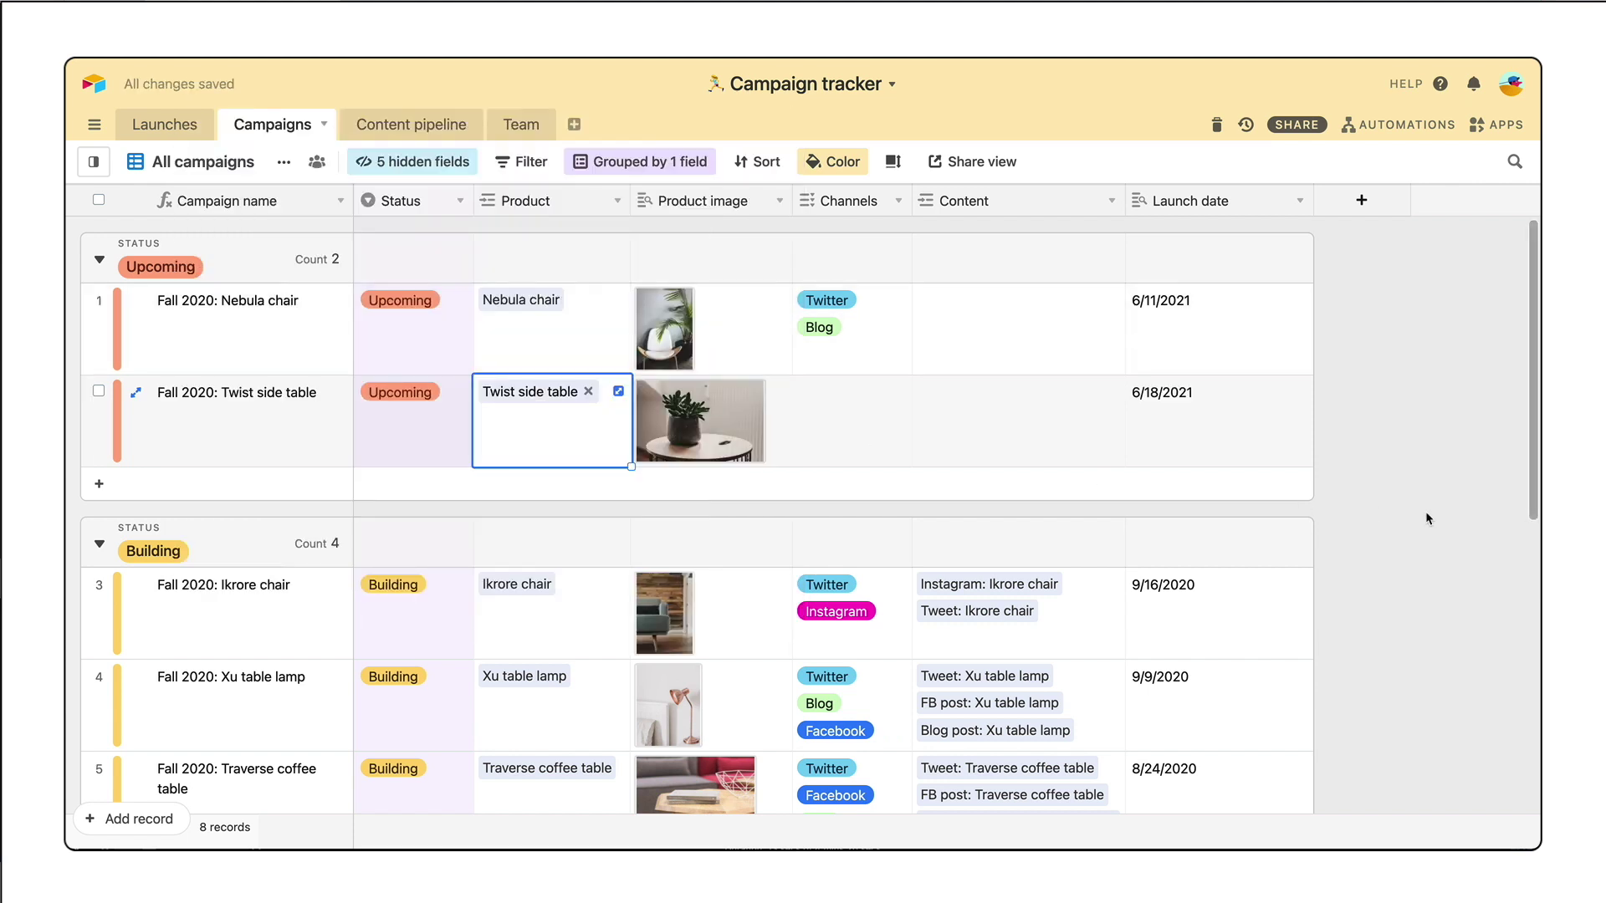
pyautogui.click(1426, 519)
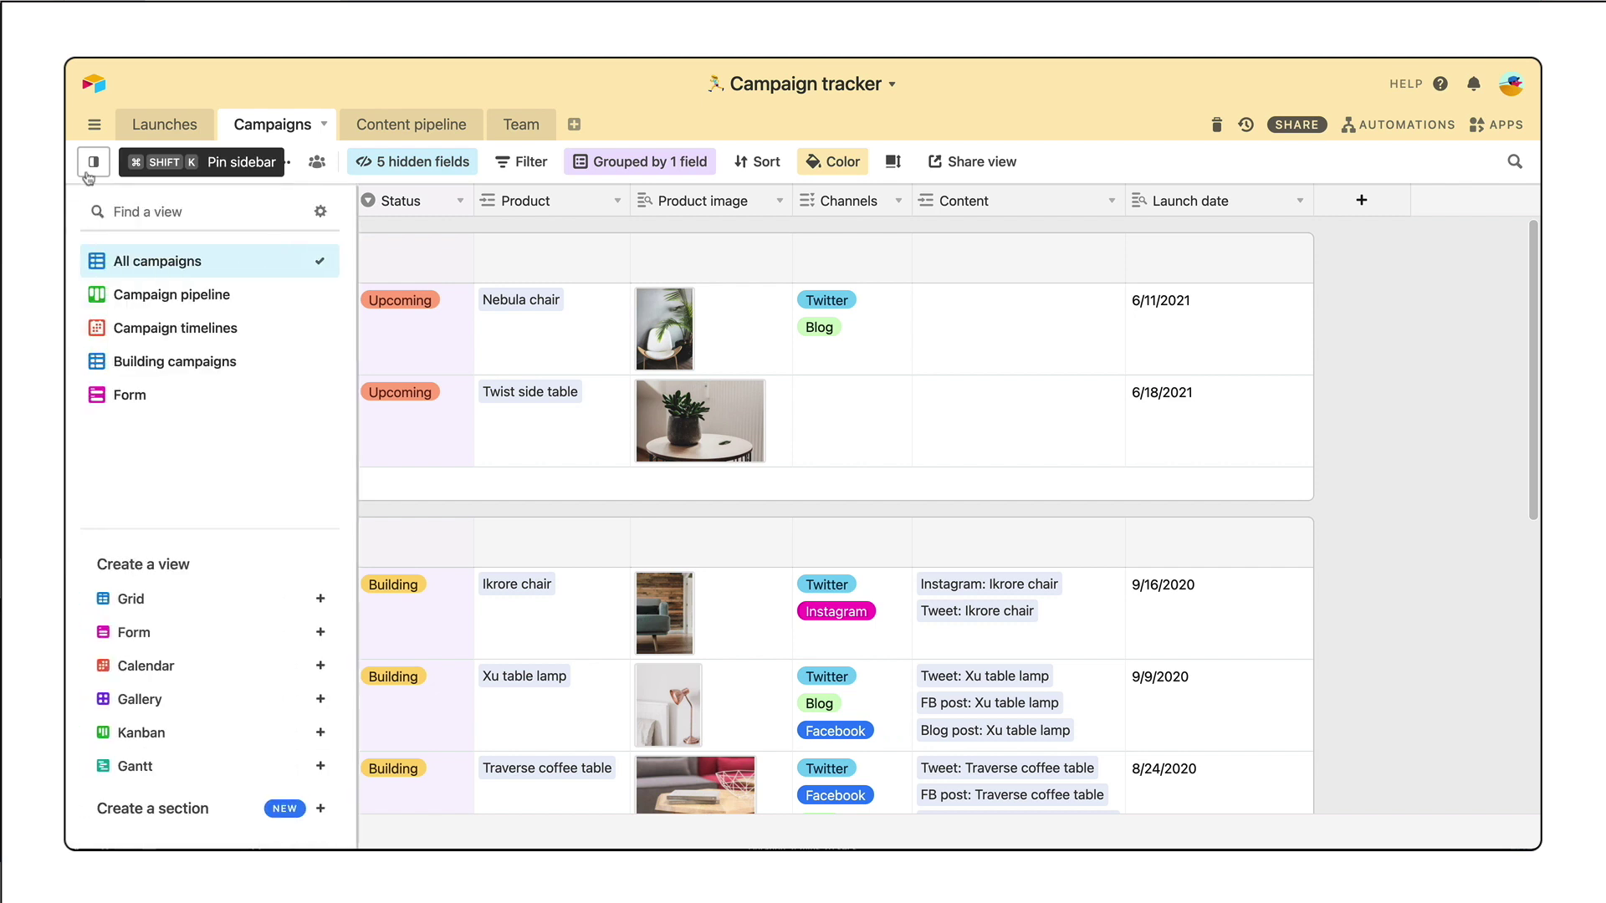
# Create a Calendar view by Launch date, coloured by Status, showing two weeks at a time.
pyautogui.click(138, 662)
pyautogui.click(693, 547)
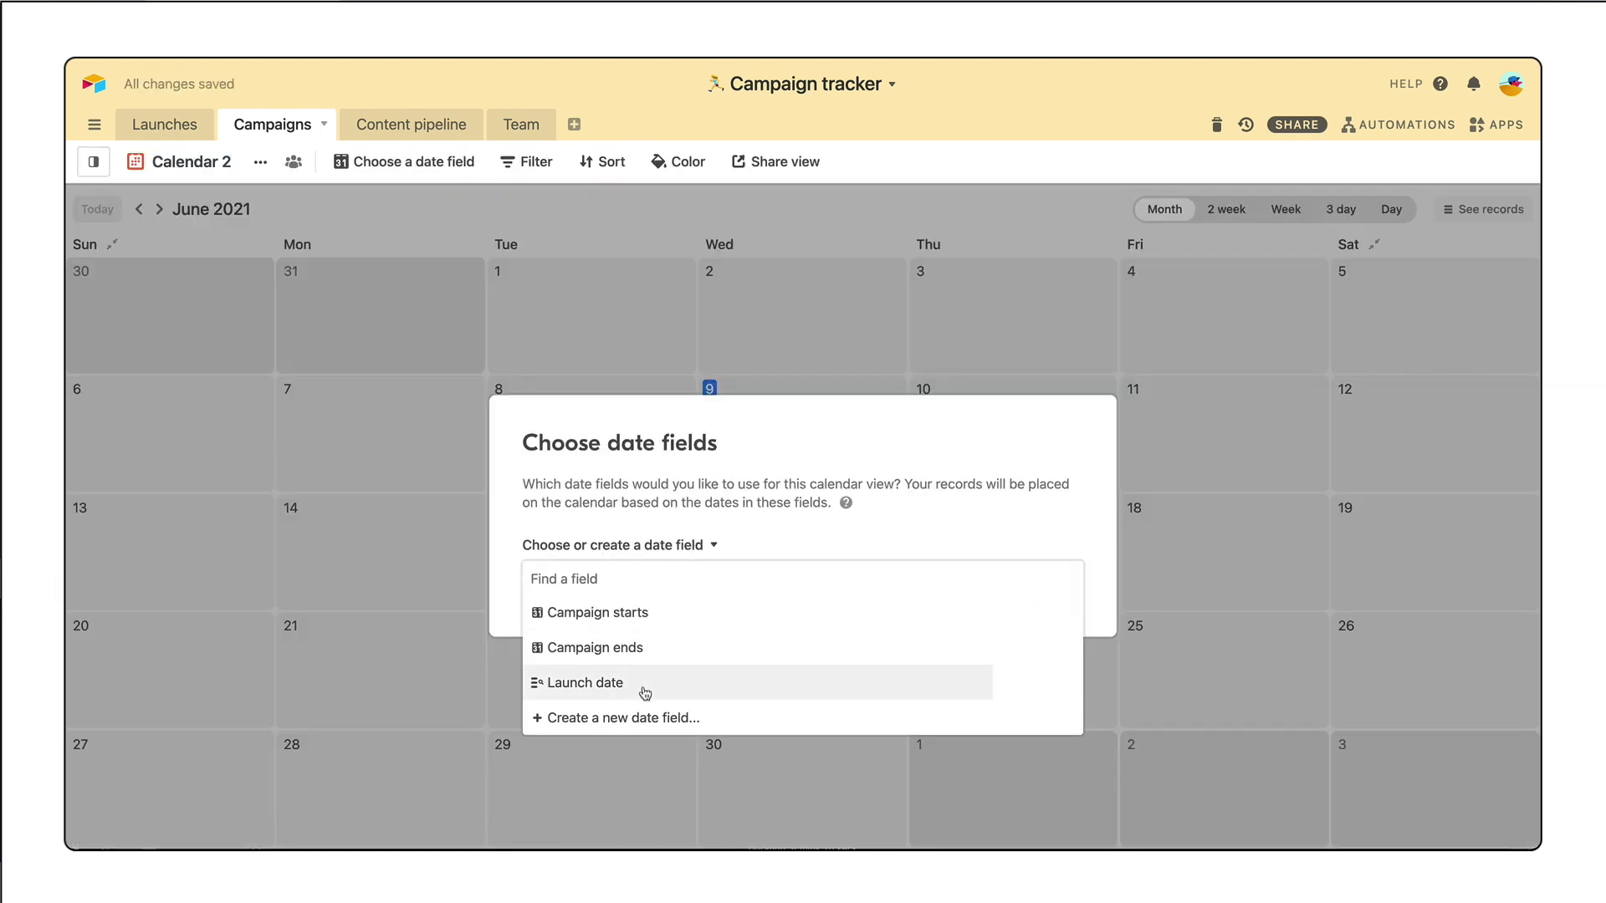
pyautogui.click(742, 595)
pyautogui.click(1049, 650)
pyautogui.click(719, 161)
pyautogui.click(768, 214)
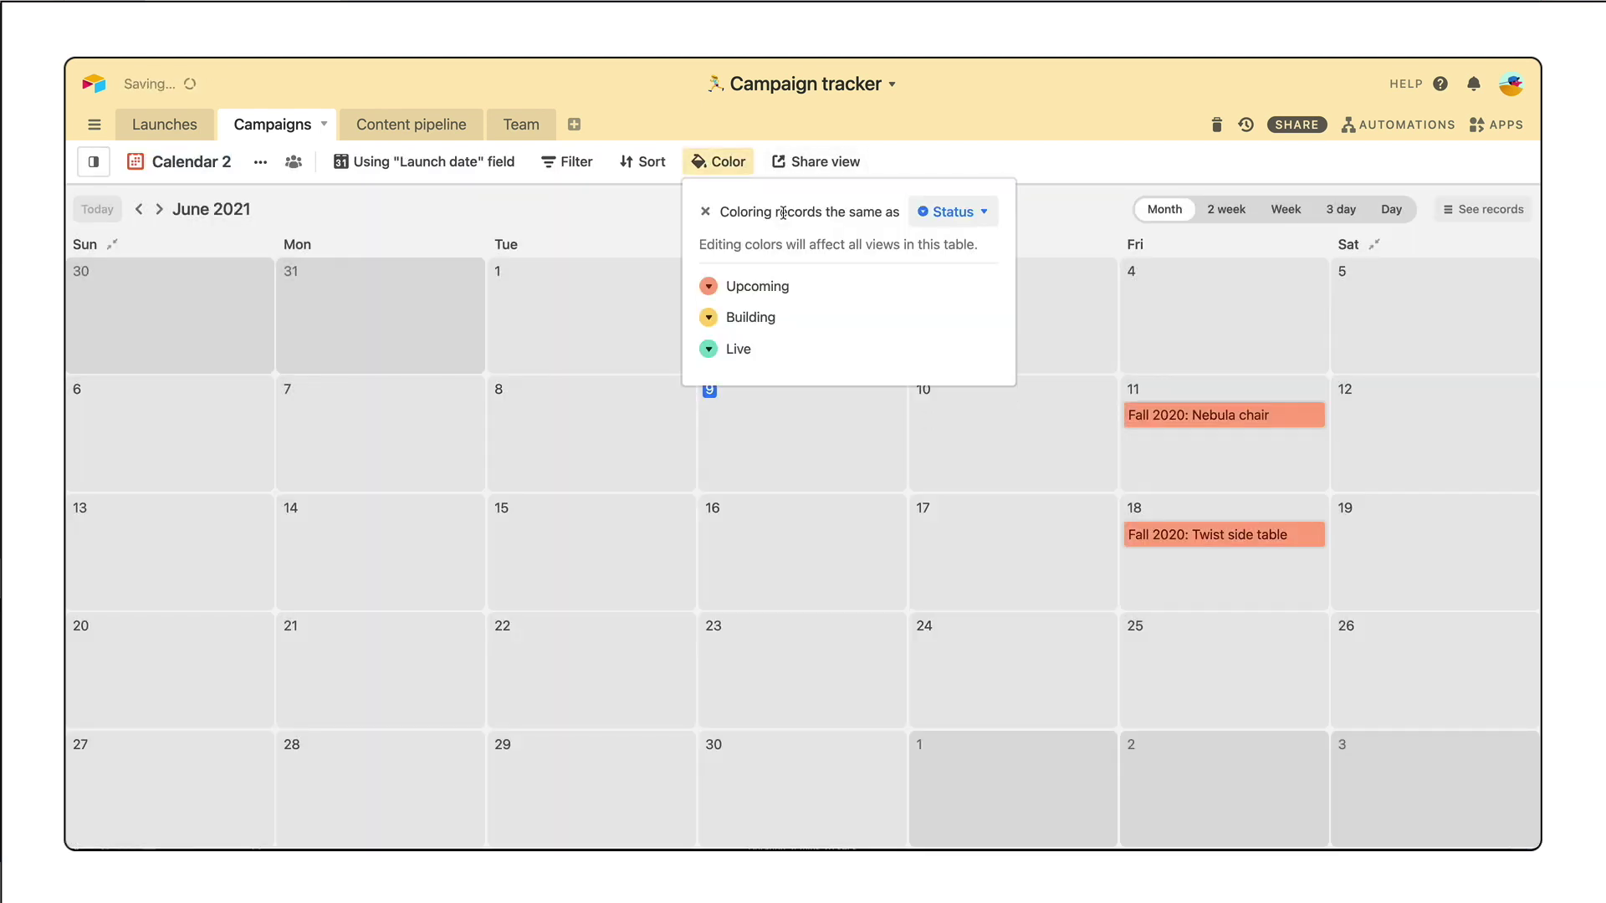
pyautogui.click(1011, 658)
pyautogui.click(1226, 209)
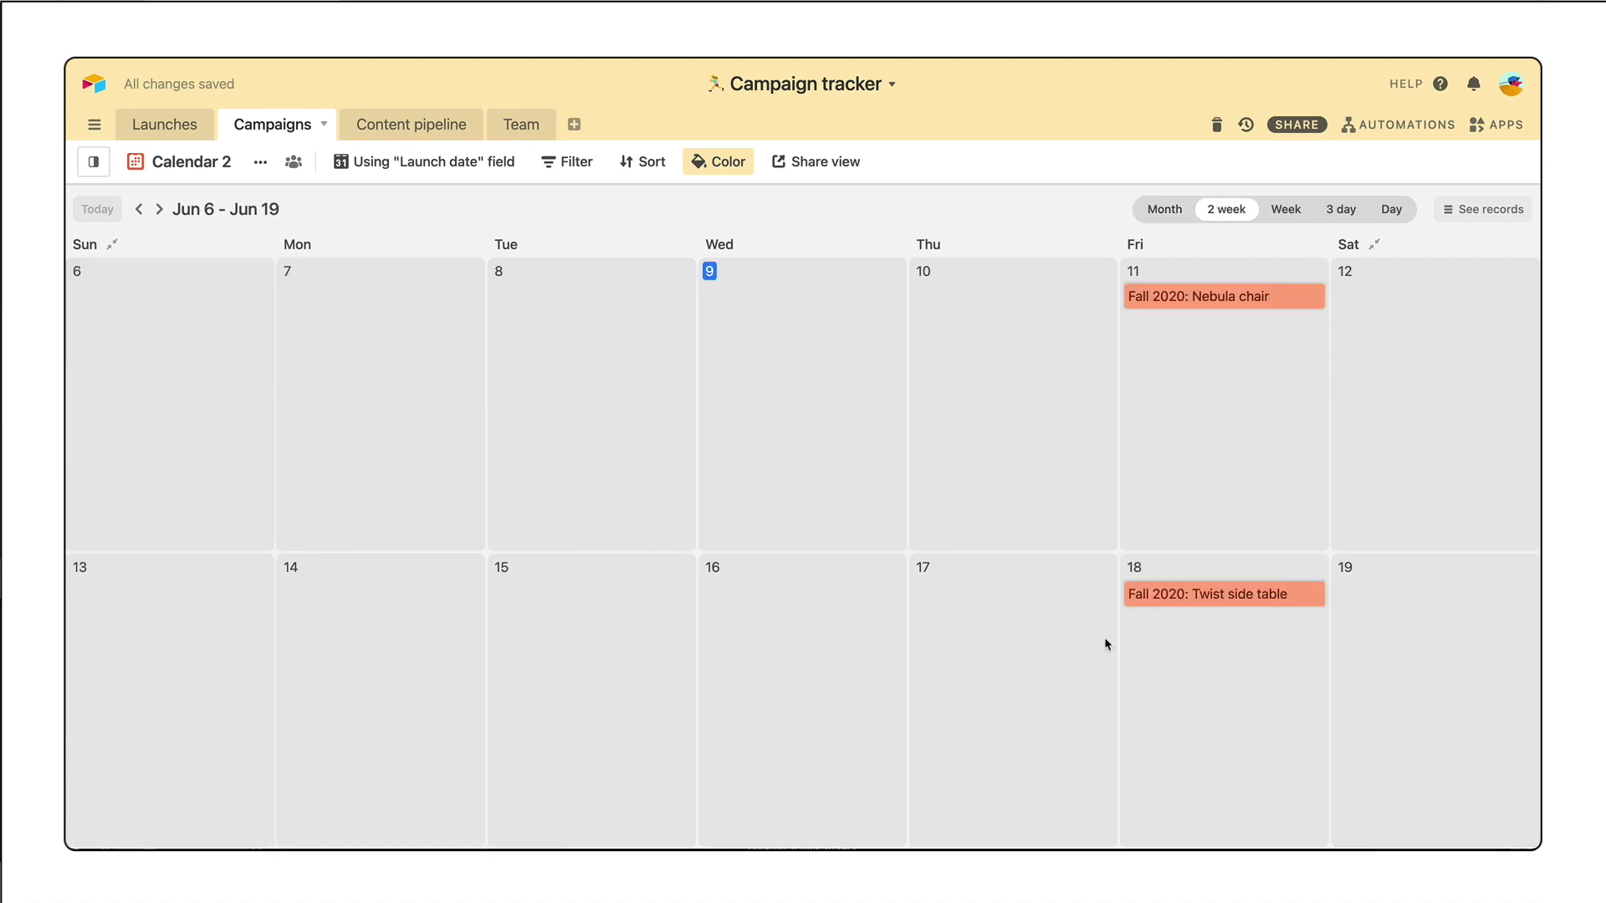